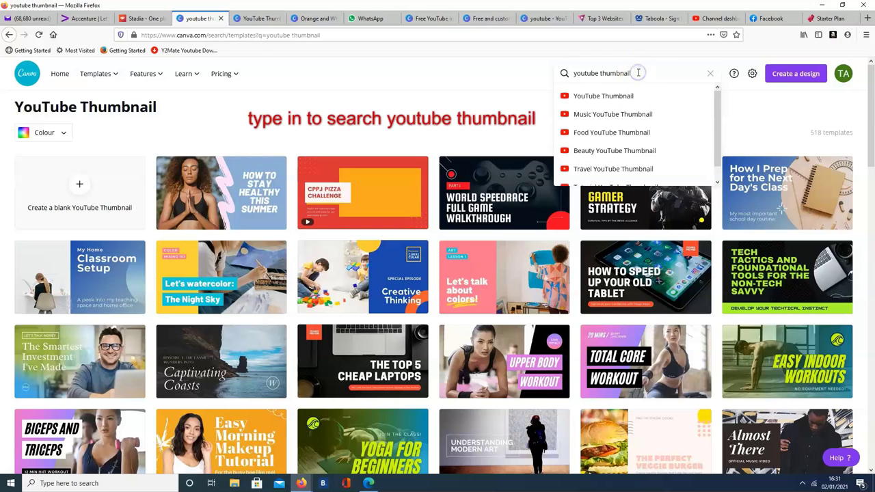
Step: Search 'youtube thumbnail' and start a blank YouTube Thumbnail design
{"action": "left_click", "coordinate": [629, 93]}
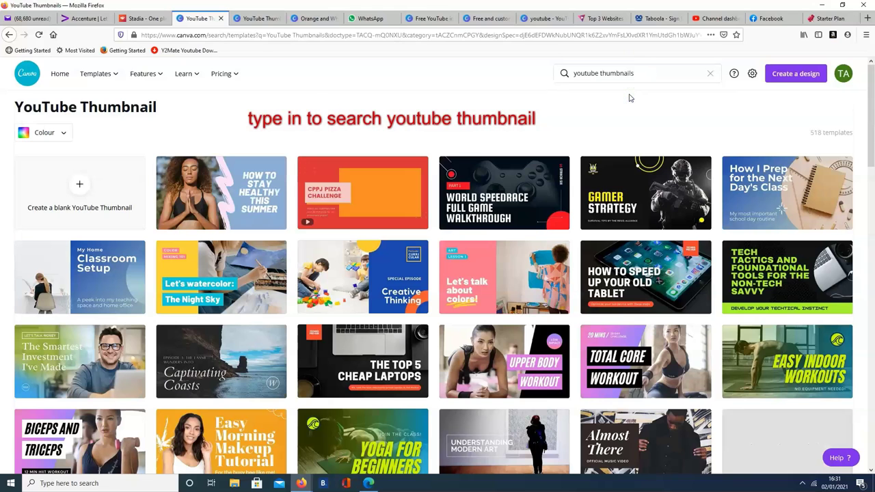
{"action": "left_click", "coordinate": [76, 192]}
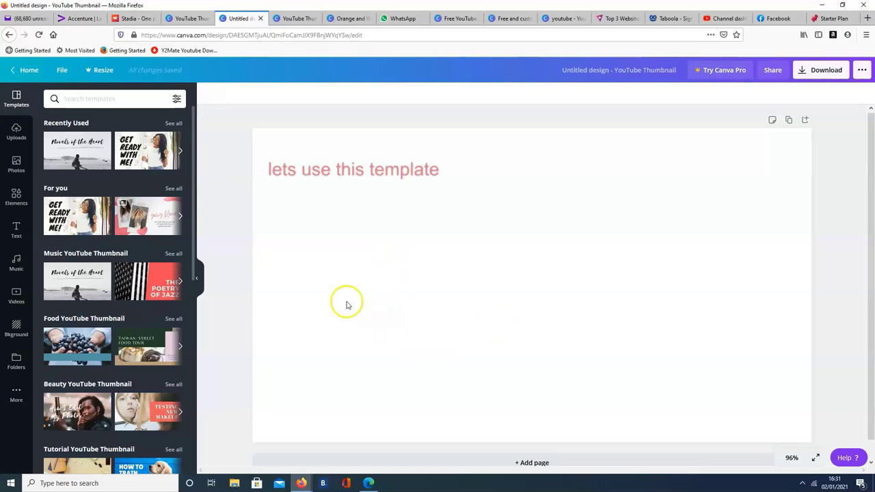
Step: Apply the 'Get Ready With Me' template and select its headline
{"action": "left_click", "coordinate": [61, 218]}
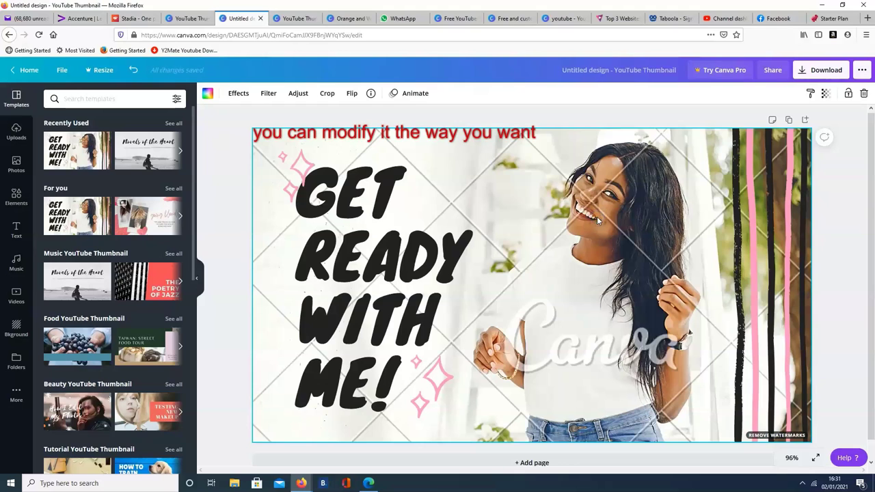
{"action": "left_click", "coordinate": [377, 238]}
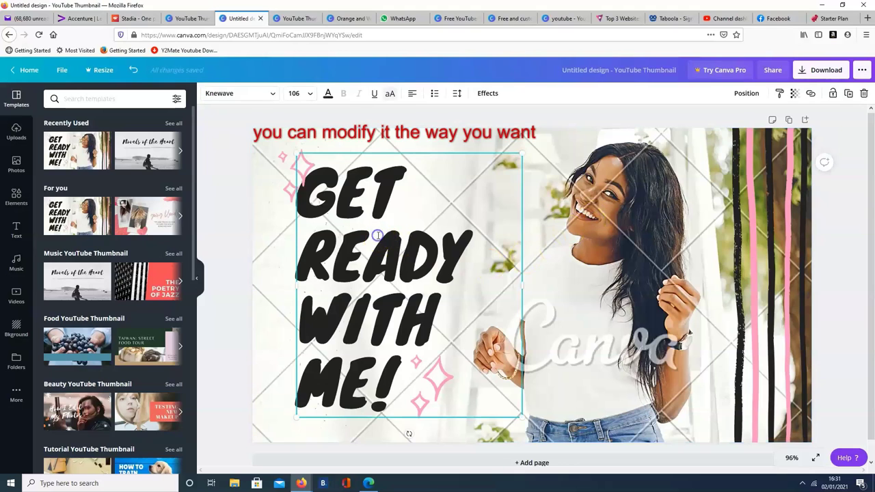
Step: Replace the headline 'GET READY WITH ME!' with 'YOUTUBE THUMBS'
{"action": "double_click", "coordinate": [377, 235]}
{"action": "left_click", "coordinate": [424, 205]}
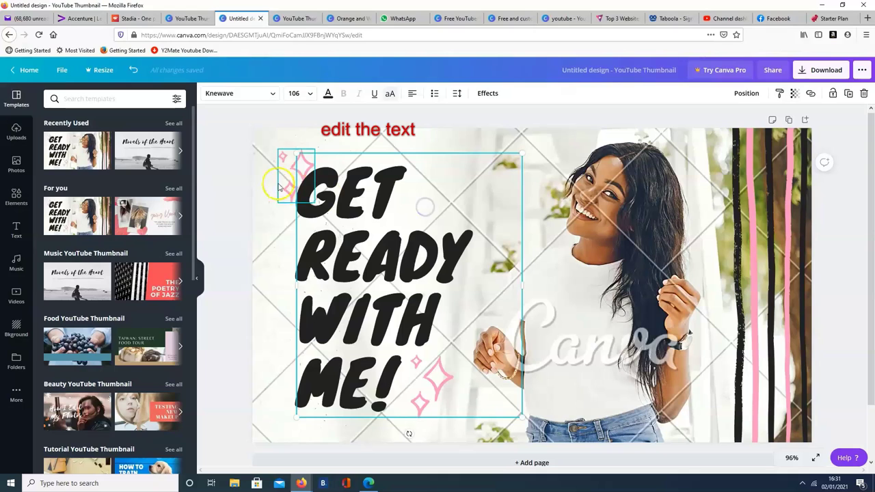
{"action": "left_click_drag", "start_coordinate": [313, 178], "coordinate": [484, 385]}
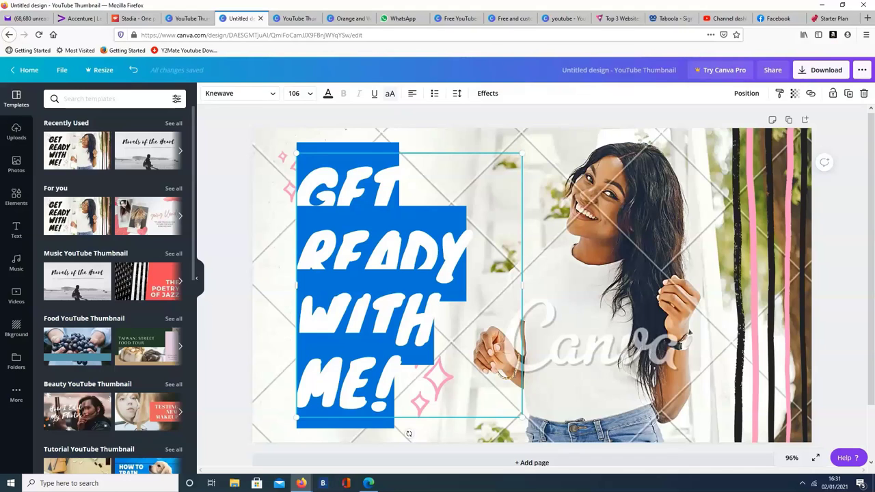
{"action": "type", "text": "YOU"}
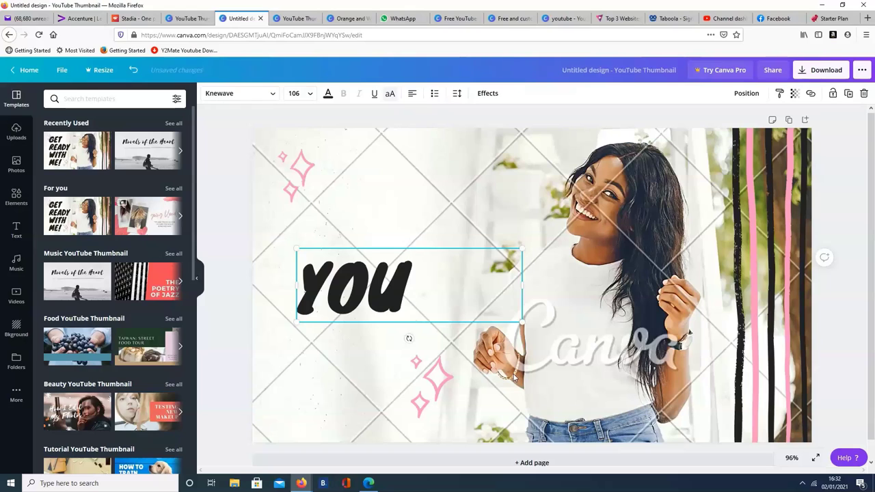
{"action": "type", "text": "TUBE"}
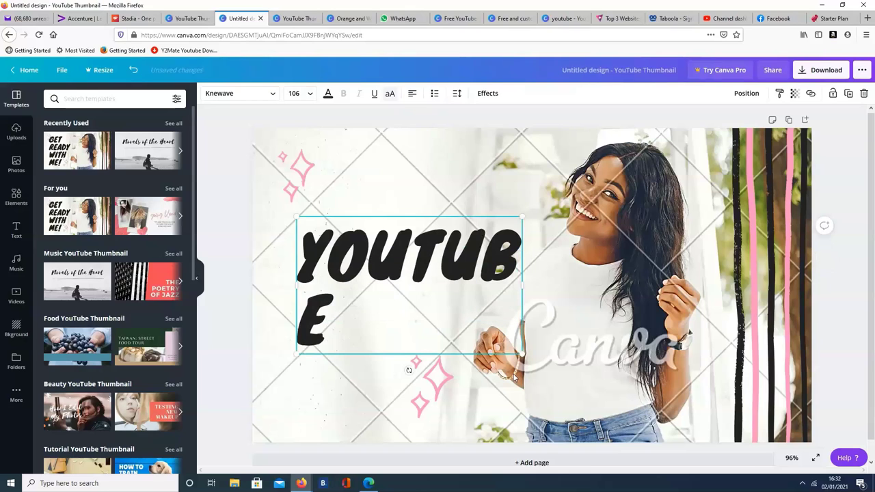
{"action": "type", "text": " THUM"}
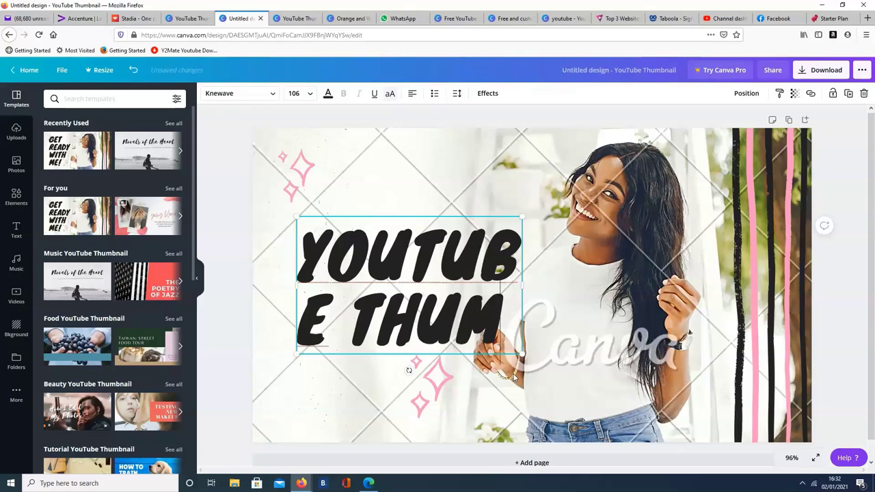
{"action": "type", "text": "B"}
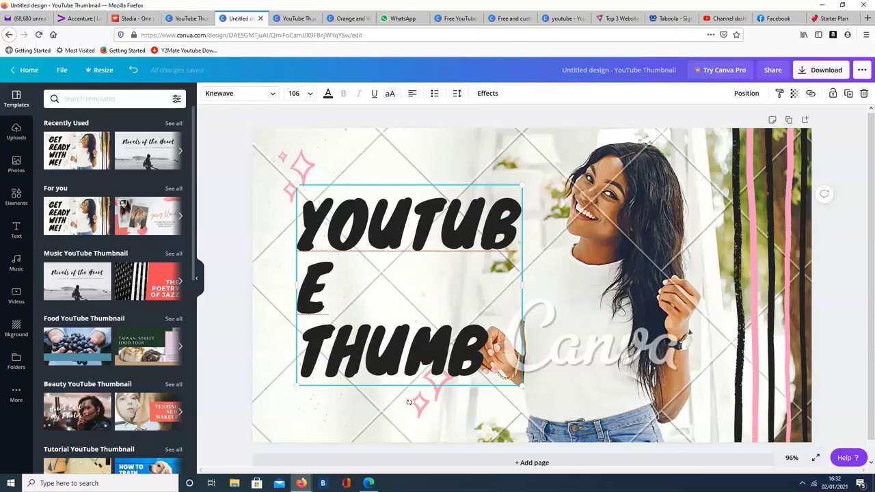
{"action": "type", "text": "S"}
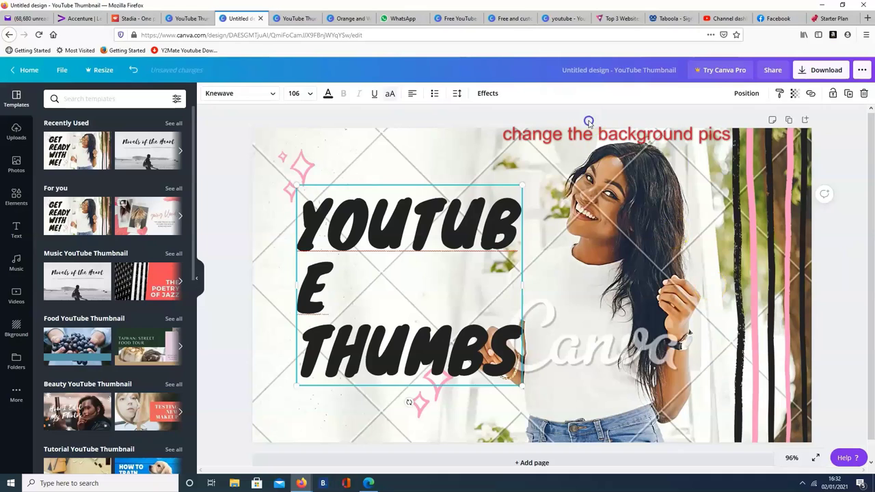
{"action": "left_click", "coordinate": [718, 333]}
Step: Delete the woman's photo, move the stripes left and the heading to their right
{"action": "left_click", "coordinate": [615, 199]}
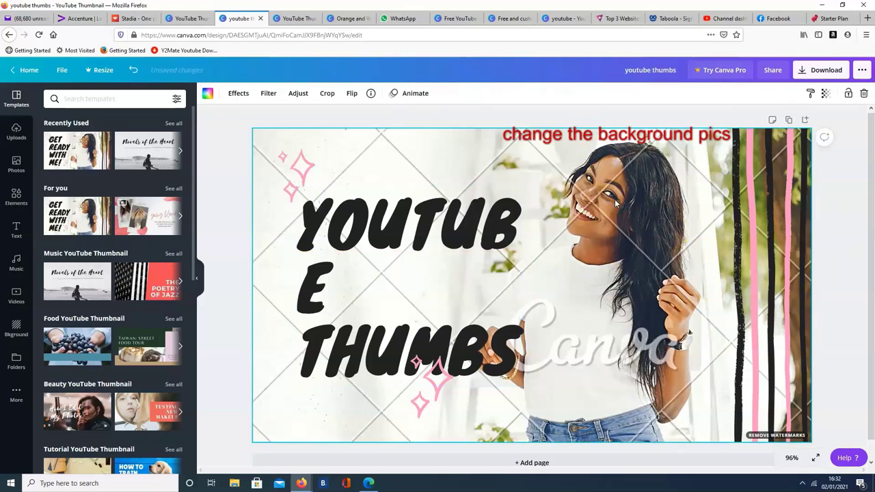
{"action": "key", "text": "Delete"}
{"action": "left_click", "coordinate": [789, 253]}
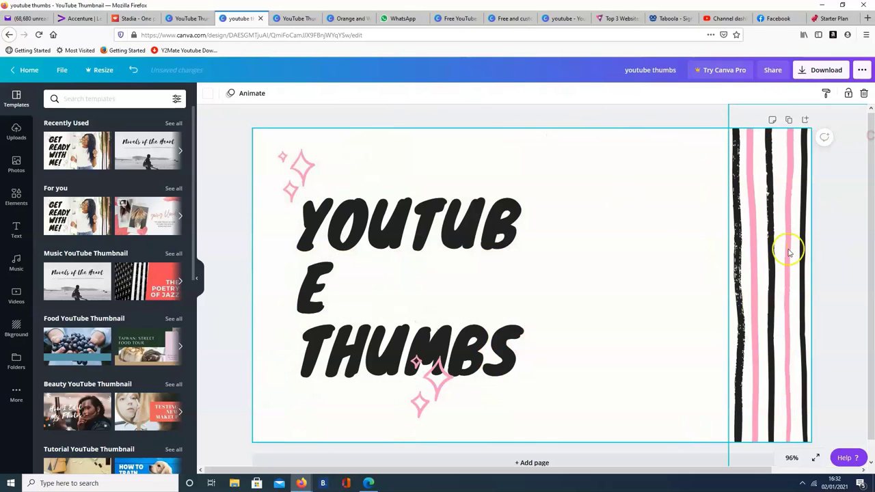
{"action": "mouse_move", "coordinate": [765, 246]}
{"action": "left_mouse_down"}
{"action": "mouse_move", "coordinate": [471, 243]}
{"action": "mouse_move", "coordinate": [334, 223]}
{"action": "left_mouse_up"}
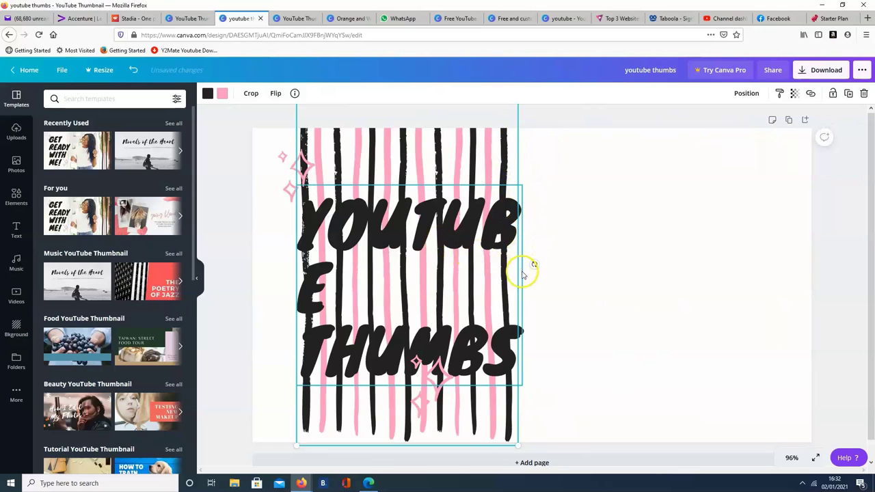
{"action": "left_click", "coordinate": [523, 273]}
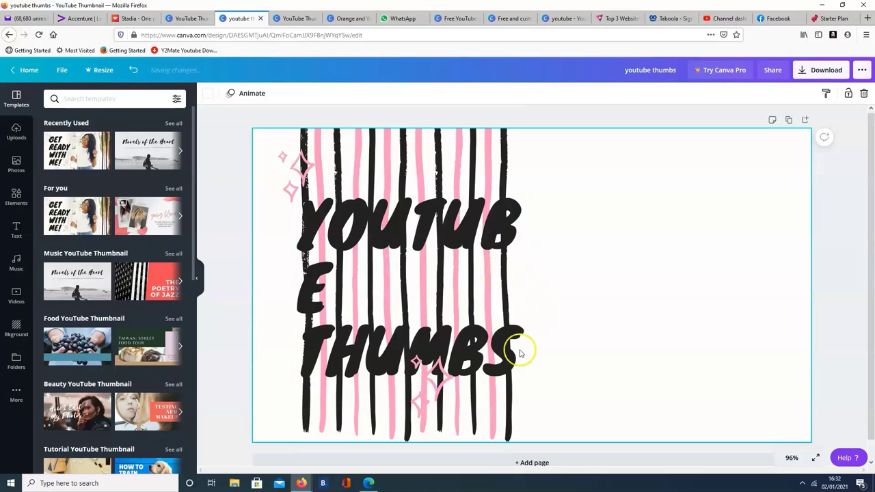
{"action": "left_click_drag", "start_coordinate": [521, 384], "coordinate": [685, 385]}
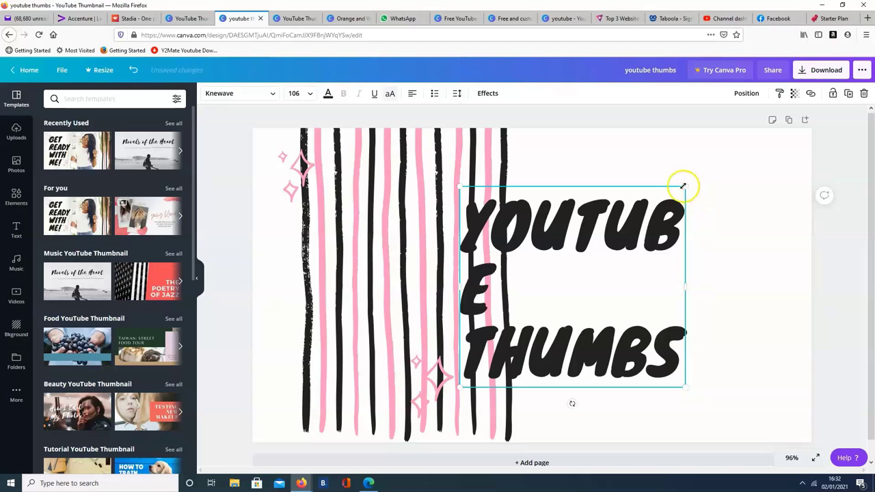
Step: Enlarge the YOUTUBE THUMBS heading to size 139, overlapping the stripes' right edge
{"action": "left_click_drag", "start_coordinate": [683, 185], "coordinate": [786, 162]}
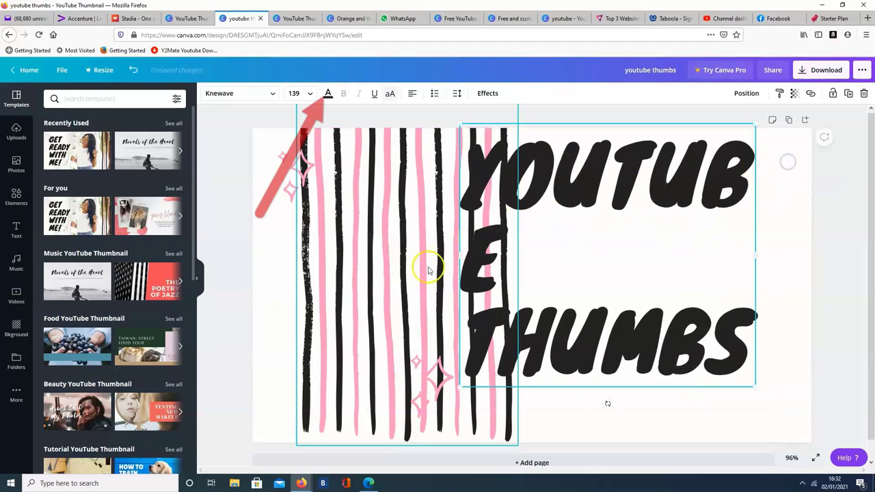
{"action": "left_click_drag", "start_coordinate": [597, 226], "coordinate": [545, 250]}
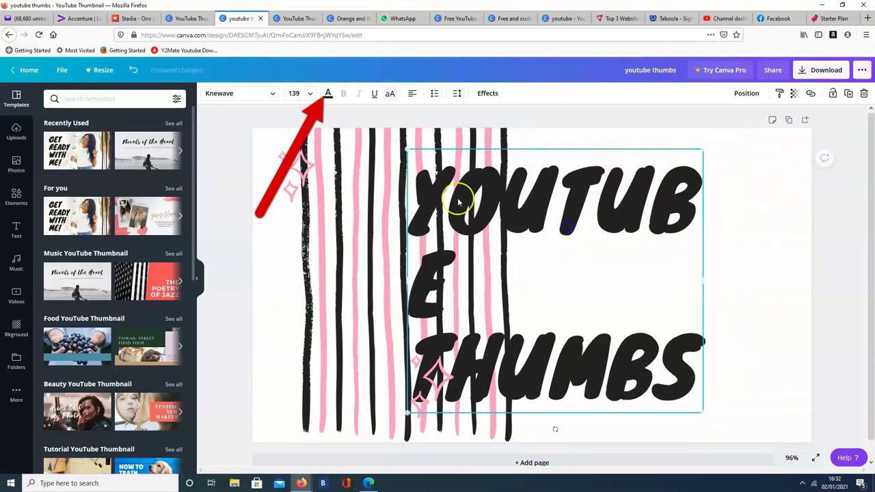
{"action": "mouse_move", "coordinate": [424, 183]}
{"action": "left_mouse_down"}
{"action": "mouse_move", "coordinate": [594, 377]}
{"action": "mouse_move", "coordinate": [709, 386]}
{"action": "left_mouse_up"}
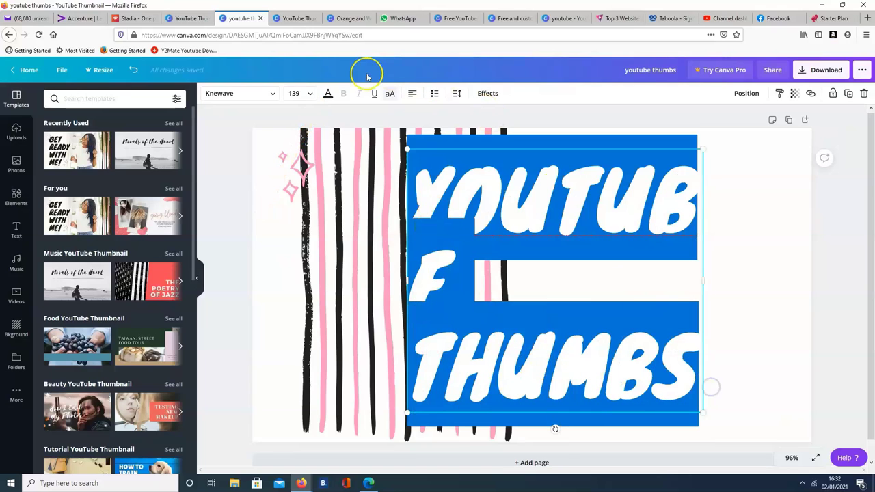
Step: Set the heading's font size to 104 after trying 14 and 28
{"action": "left_click", "coordinate": [312, 94]}
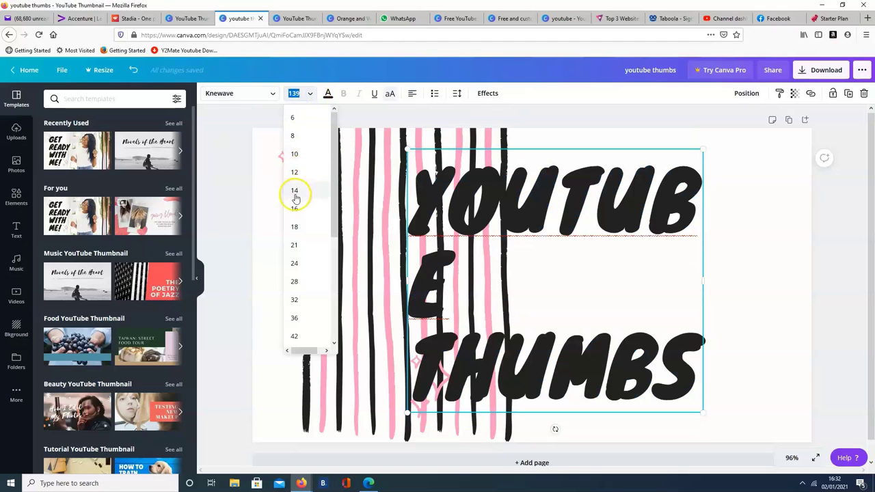
{"action": "left_click", "coordinate": [295, 192]}
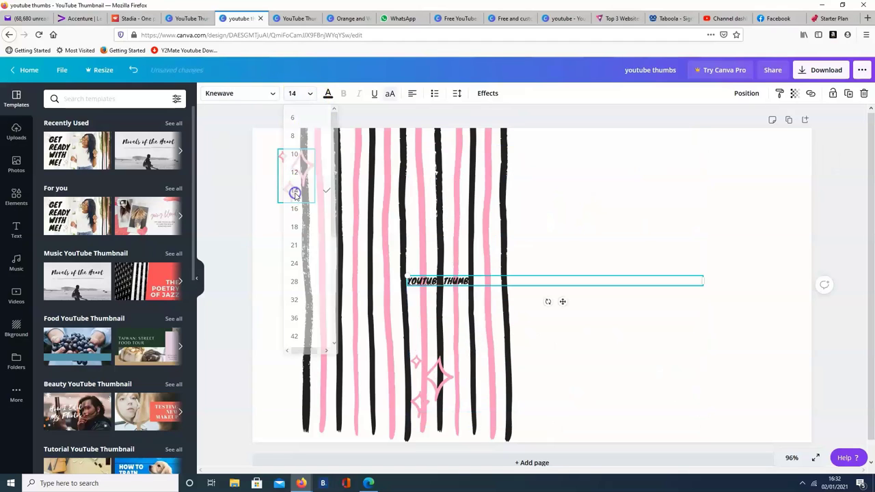
{"action": "left_click", "coordinate": [309, 94]}
{"action": "left_click", "coordinate": [302, 283]}
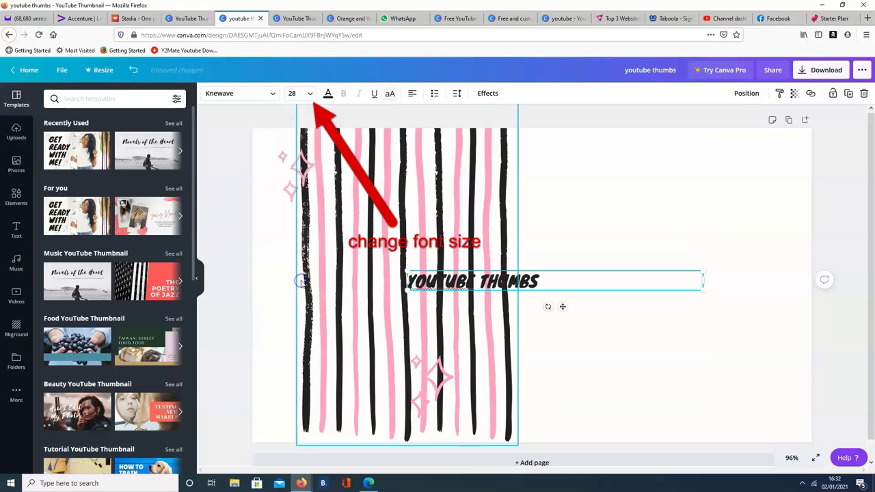
{"action": "left_click", "coordinate": [309, 93]}
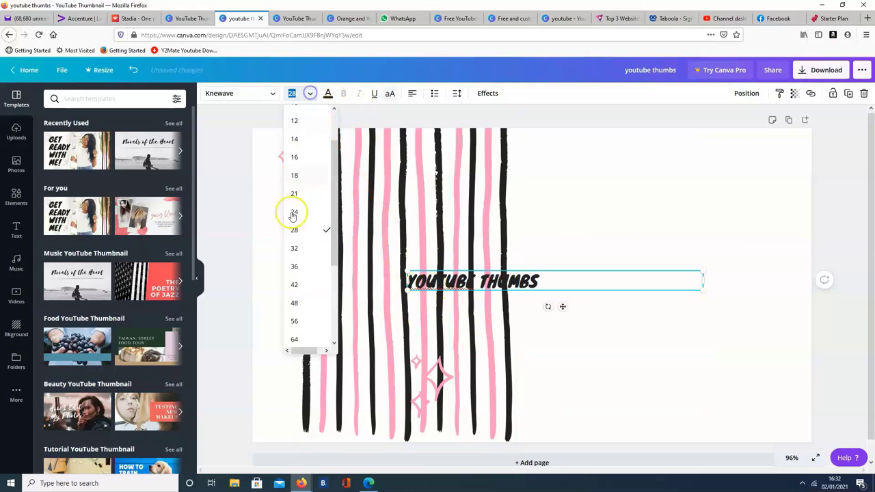
{"action": "left_click_drag", "start_coordinate": [332, 253], "coordinate": [327, 308]}
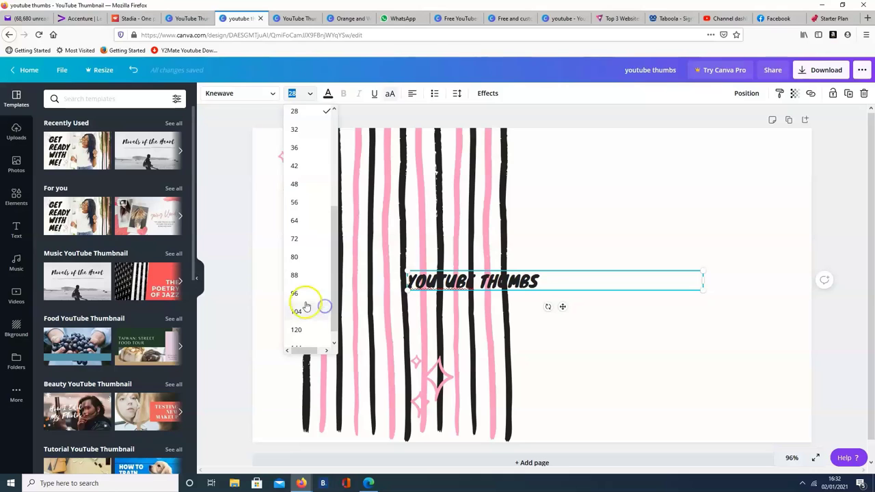
{"action": "left_click", "coordinate": [297, 311]}
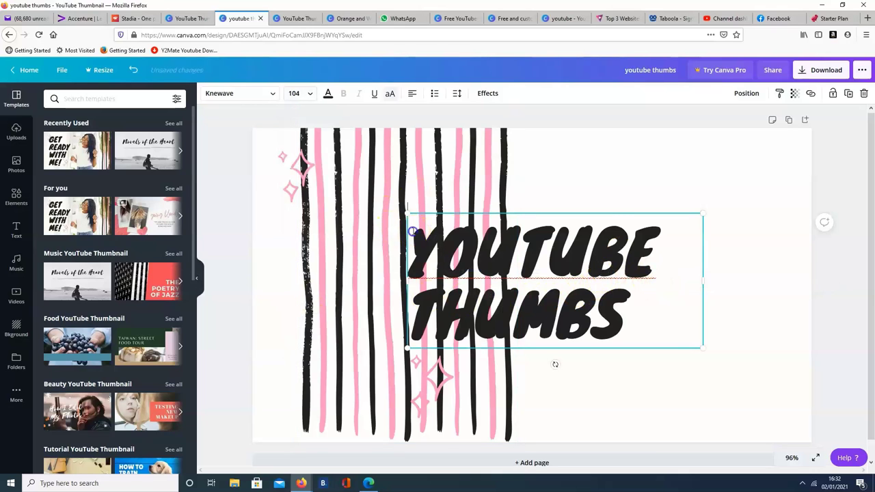
{"action": "left_click_drag", "start_coordinate": [412, 232], "coordinate": [668, 350]}
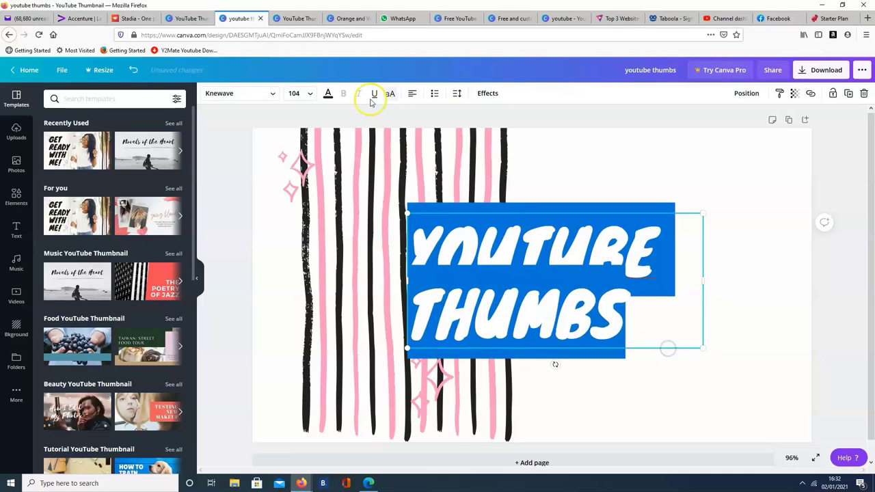
Step: Colour the heading pink and move it right, beside the stripes
{"action": "left_click", "coordinate": [327, 93]}
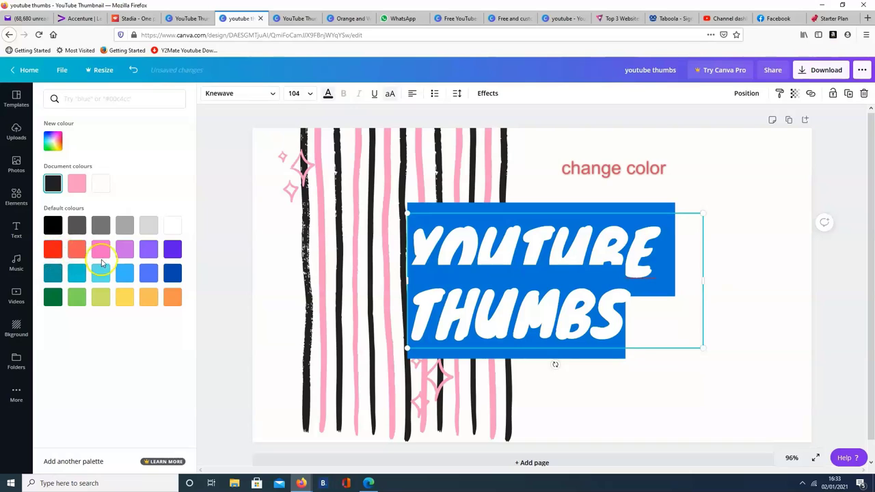
{"action": "left_click", "coordinate": [81, 189]}
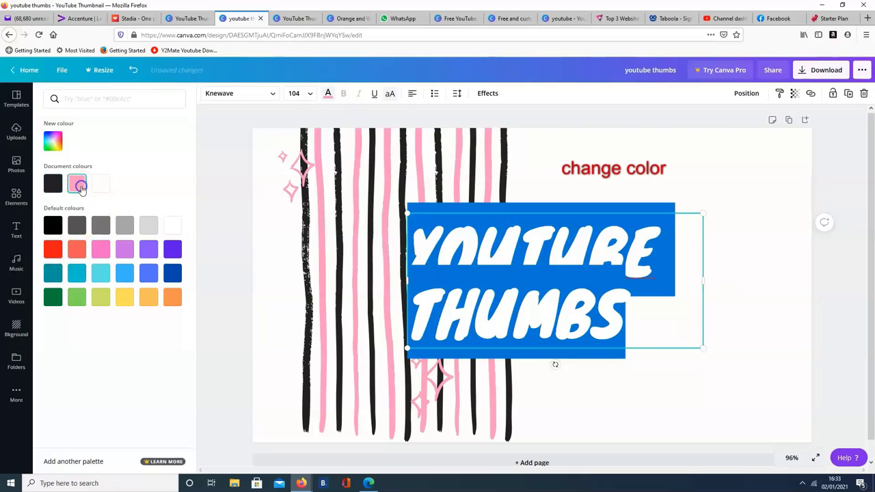
{"action": "left_click", "coordinate": [660, 340]}
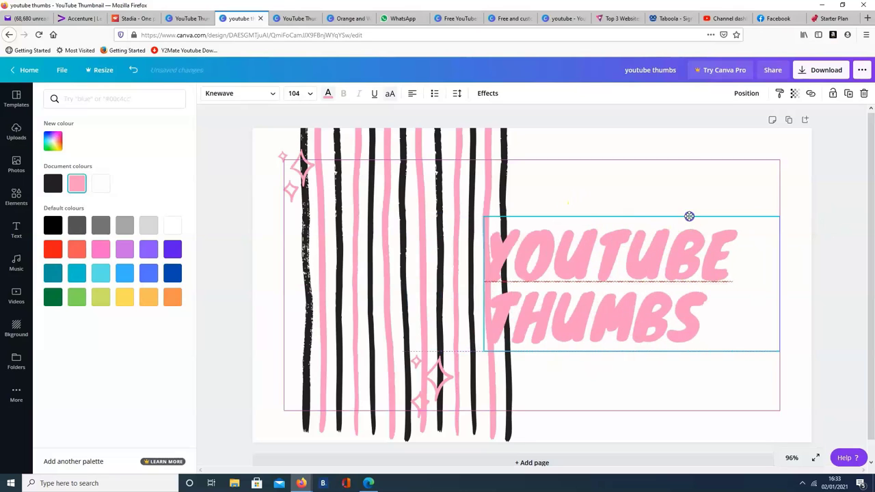
{"action": "left_click_drag", "start_coordinate": [593, 213], "coordinate": [705, 217]}
Step: Centre-align the YOUTUBE THUMBS heading text
{"action": "left_click", "coordinate": [680, 272]}
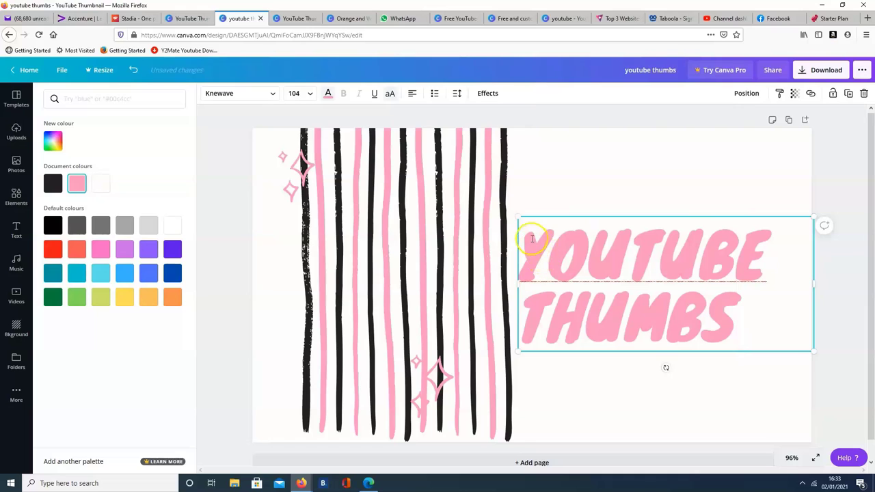
{"action": "left_click_drag", "start_coordinate": [536, 247], "coordinate": [737, 318]}
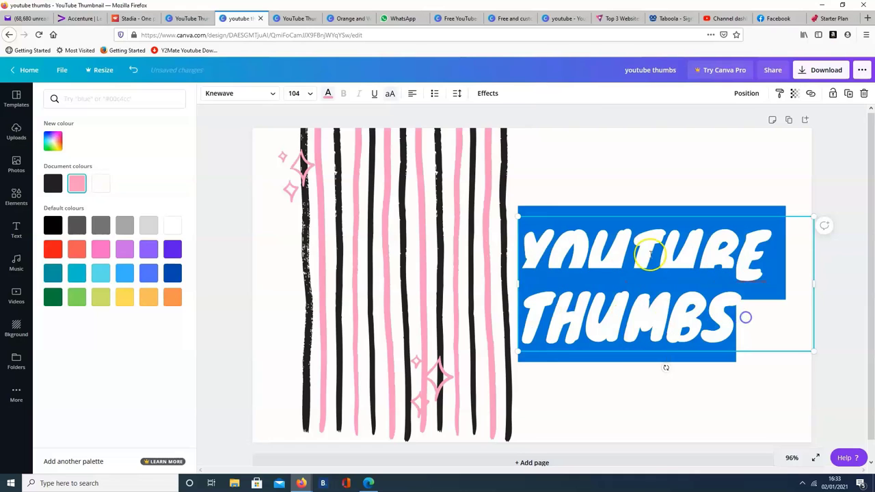
{"action": "left_click", "coordinate": [413, 96]}
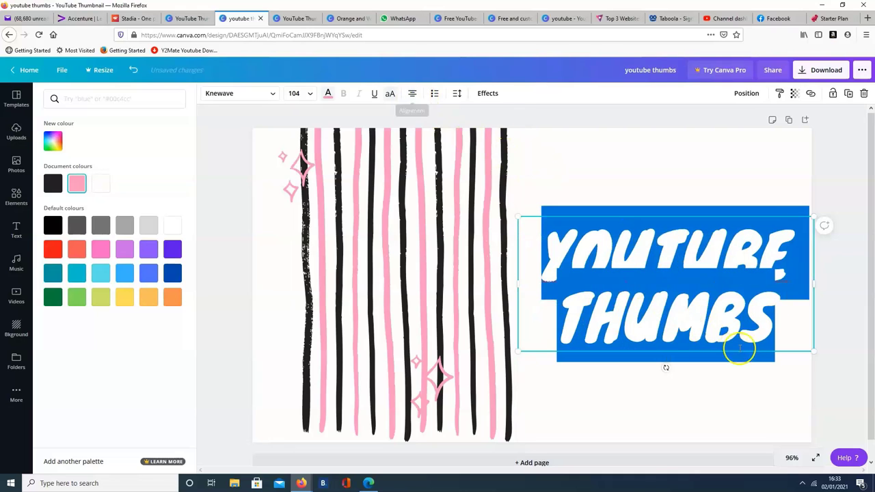
{"action": "left_click", "coordinate": [784, 334]}
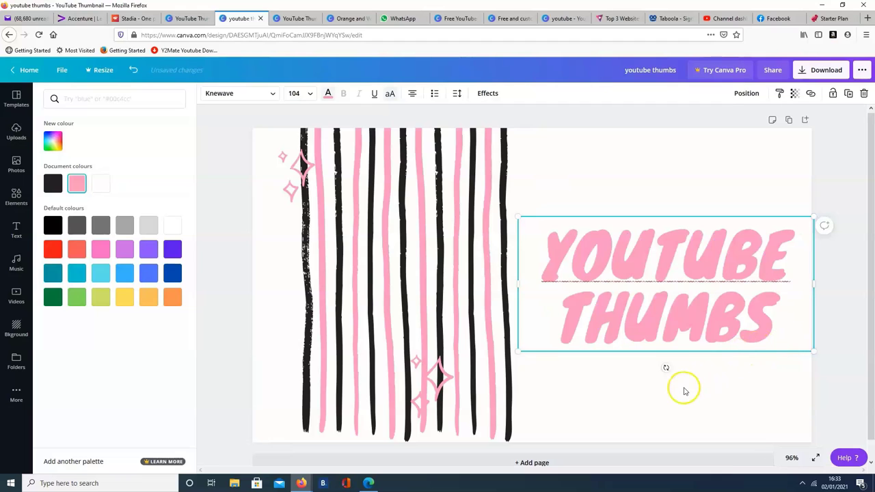
{"action": "left_click", "coordinate": [684, 391]}
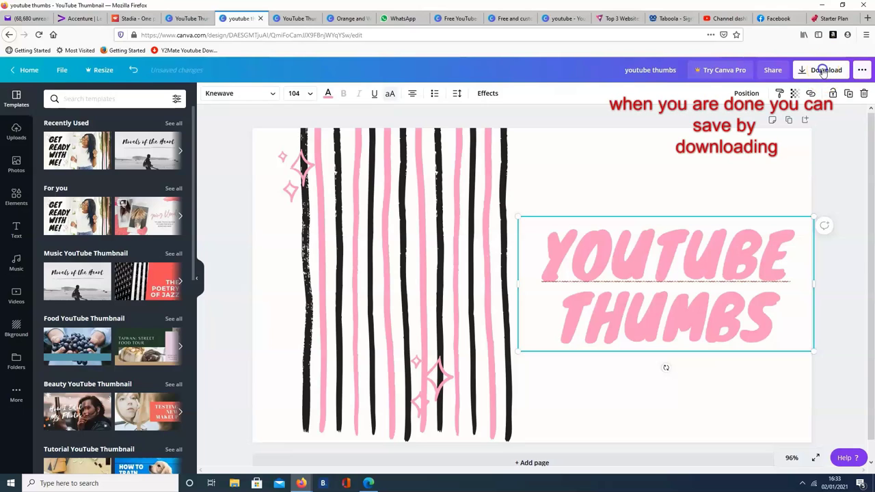
Step: Download the design as youtube thumbs.png and open it in Photos
{"action": "left_click", "coordinate": [823, 71]}
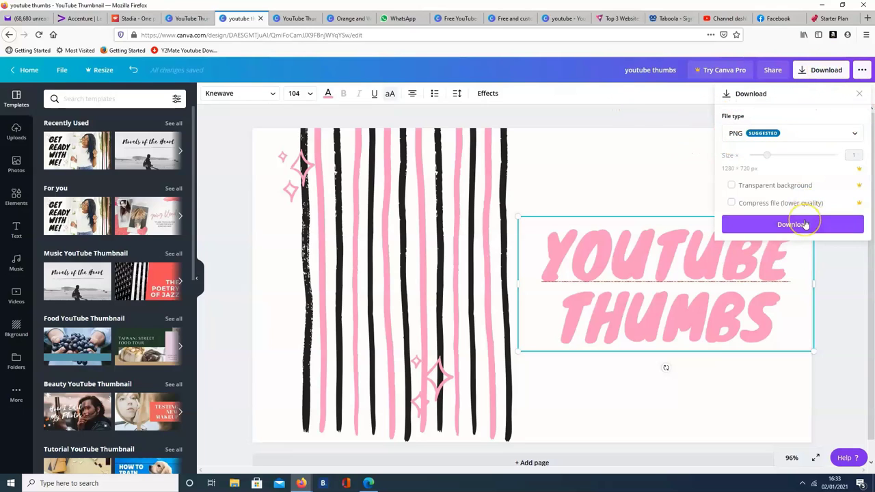
{"action": "left_click", "coordinate": [805, 224]}
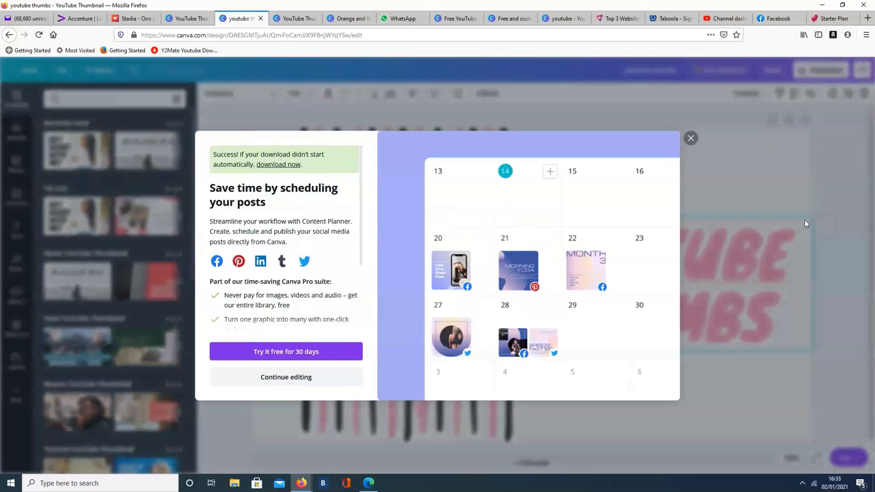
{"action": "left_click", "coordinate": [173, 241]}
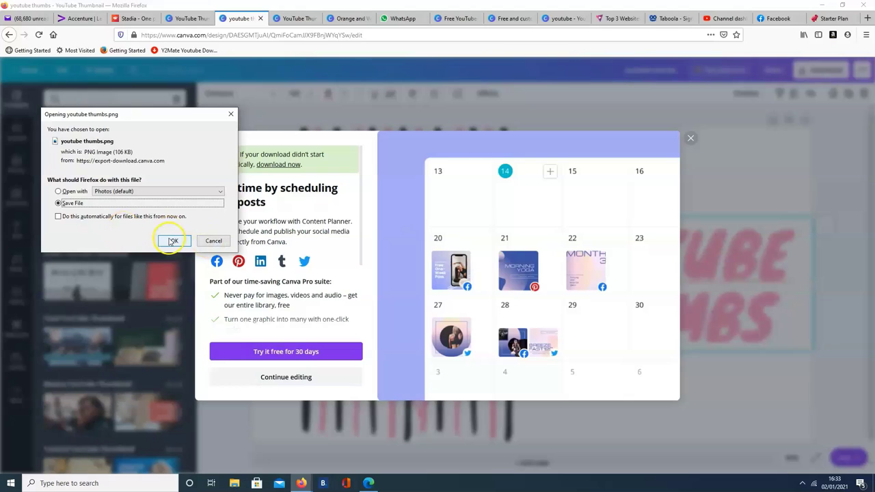
{"action": "left_click", "coordinate": [57, 191]}
{"action": "left_click", "coordinate": [172, 241]}
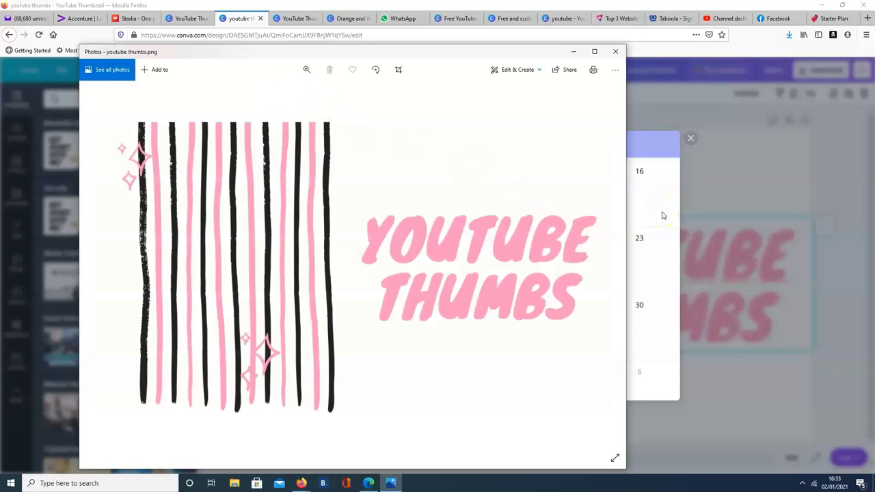
Step: Close Photos and the download message, and return to the Canva home page
{"action": "left_click", "coordinate": [614, 53]}
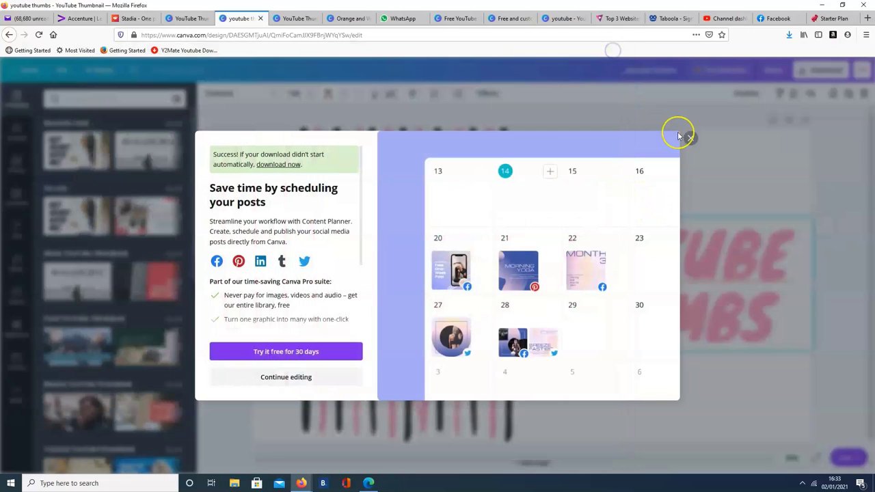
{"action": "left_click", "coordinate": [688, 139]}
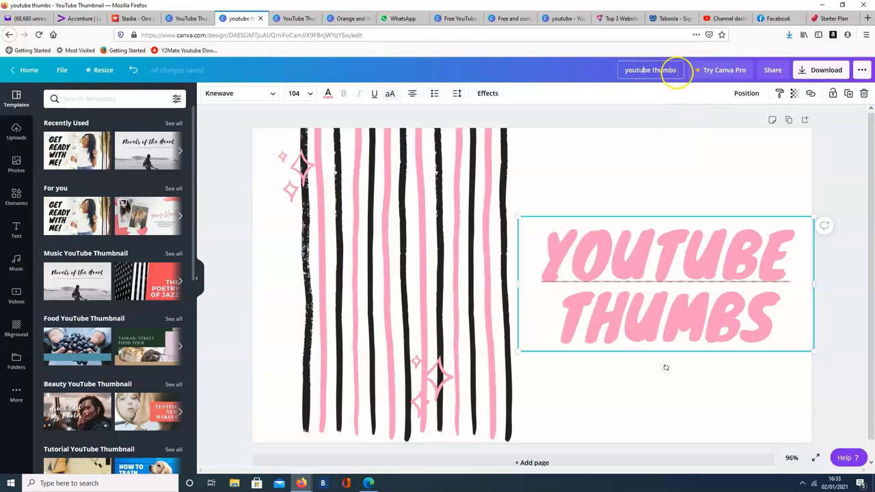
{"action": "left_click", "coordinate": [21, 70]}
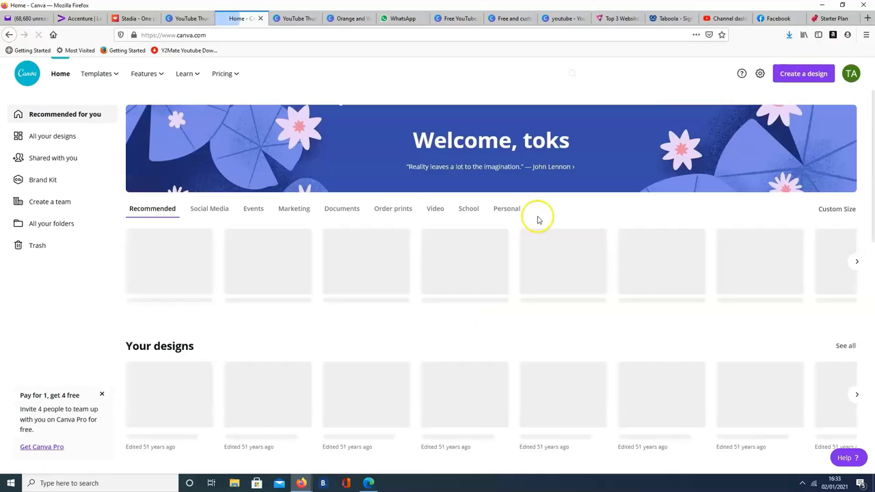
Step: Search 'youtube' and open the YouTube Channel Art templates
{"action": "left_click", "coordinate": [630, 75]}
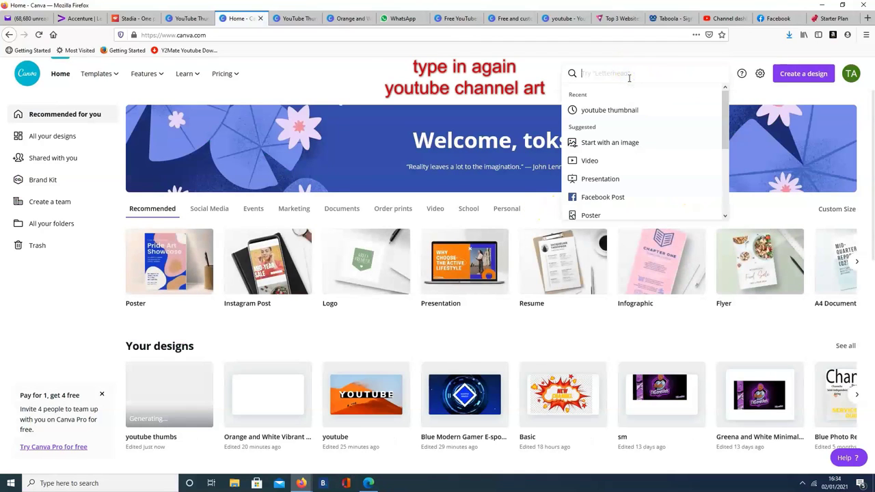
{"action": "type", "text": "yout"}
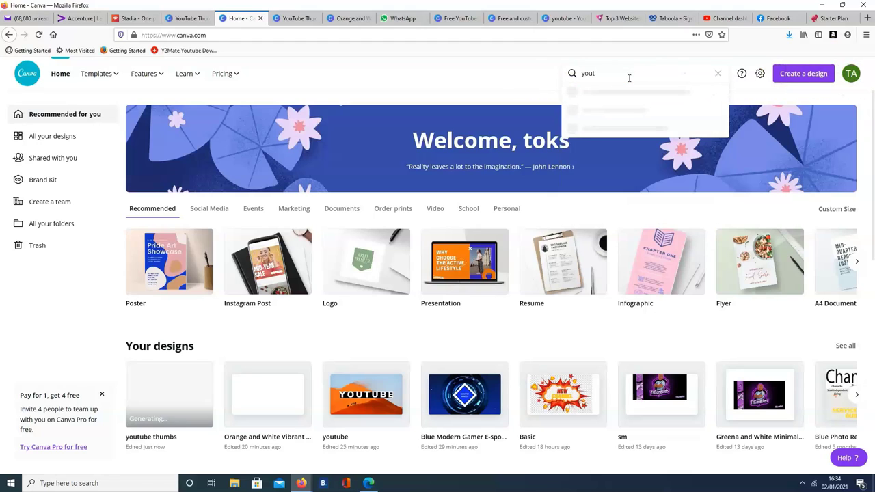
{"action": "type", "text": "ube"}
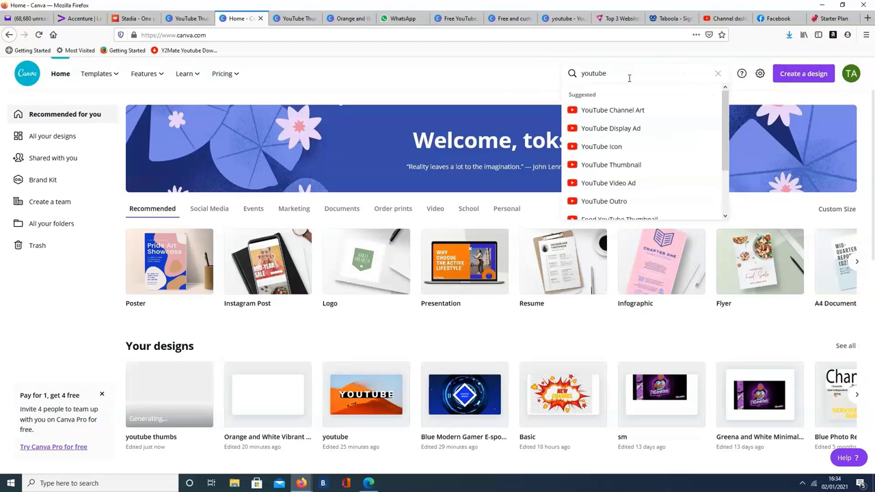
{"action": "left_click", "coordinate": [621, 111]}
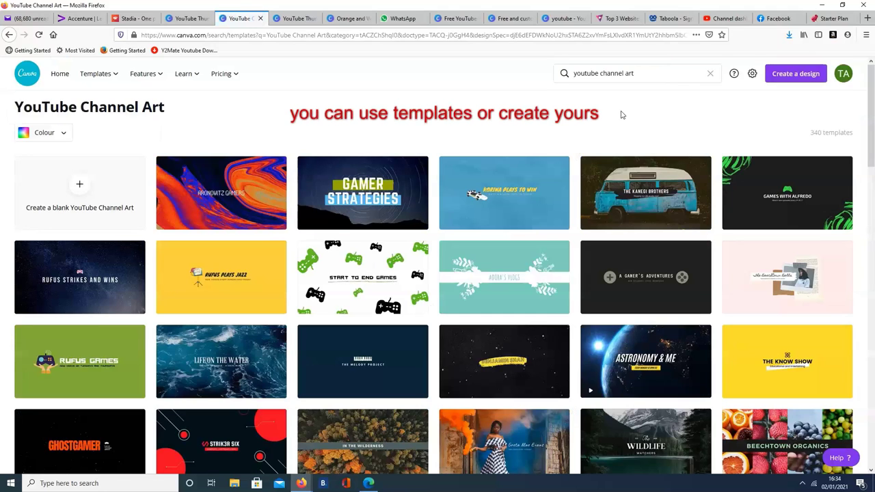
Step: Browse the Channel Art templates, then create a blank YouTube Channel Art design
{"action": "left_click", "coordinate": [608, 397]}
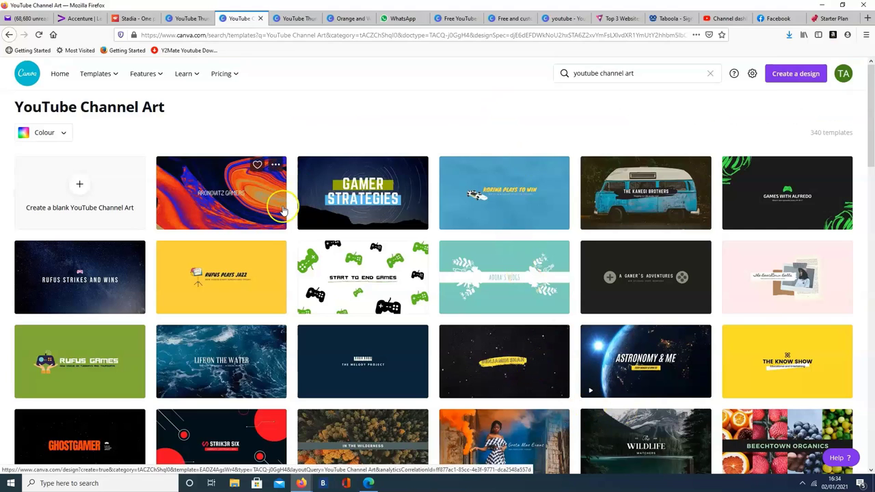
{"action": "scroll", "coordinate": [470, 319], "scroll_direction": "down", "scroll_amount": 3}
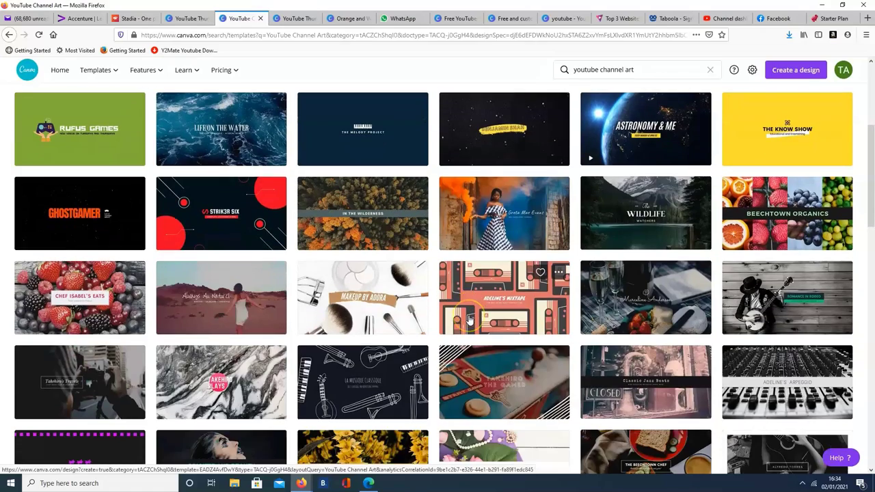
{"action": "scroll", "coordinate": [469, 319], "scroll_direction": "down", "scroll_amount": 1}
{"action": "scroll", "coordinate": [469, 319], "scroll_direction": "down", "scroll_amount": 1}
{"action": "scroll", "coordinate": [470, 320], "scroll_direction": "down", "scroll_amount": 1}
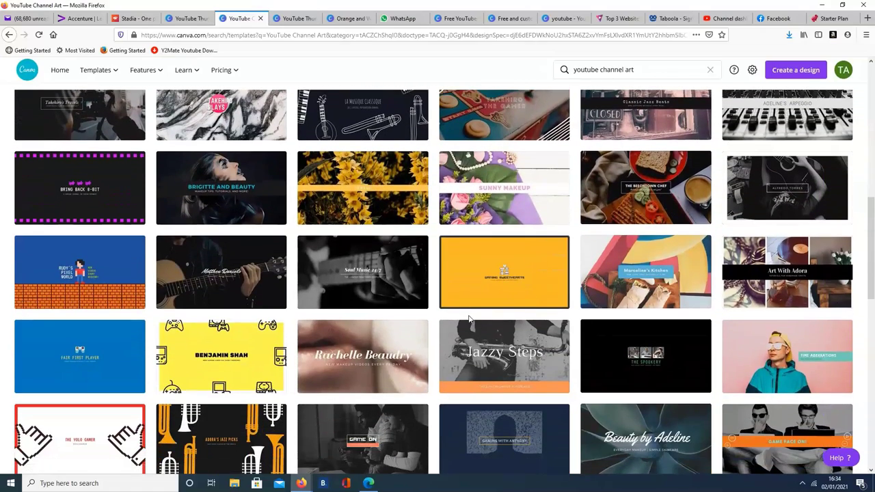
{"action": "scroll", "coordinate": [469, 318], "scroll_direction": "down", "scroll_amount": 1}
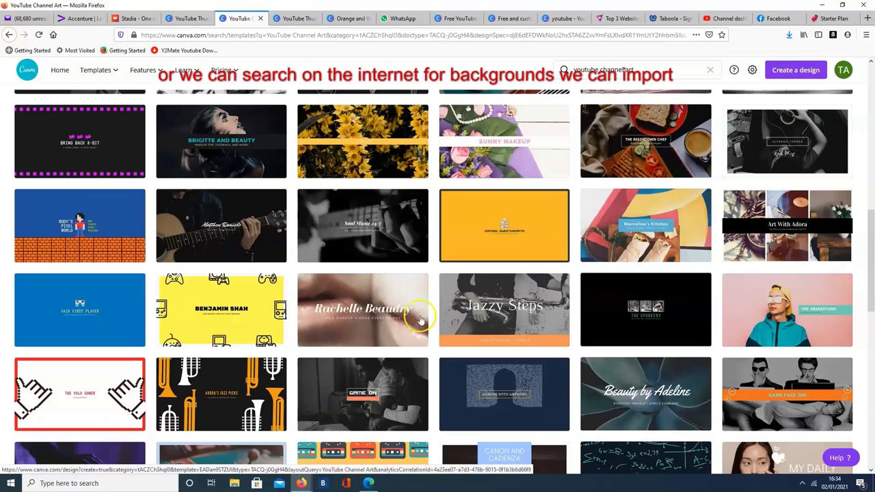
{"action": "scroll", "coordinate": [504, 309], "scroll_direction": "up", "scroll_amount": 10}
{"action": "scroll", "coordinate": [501, 314], "scroll_direction": "up", "scroll_amount": 5}
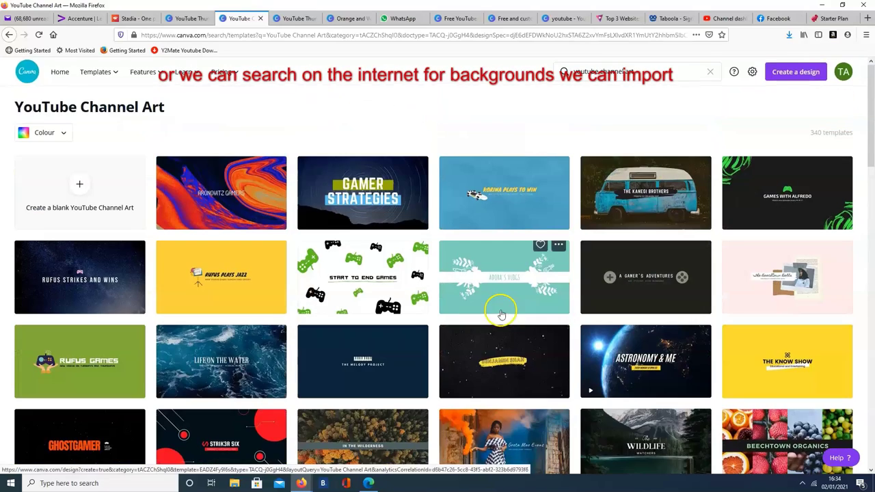
{"action": "left_click", "coordinate": [80, 189]}
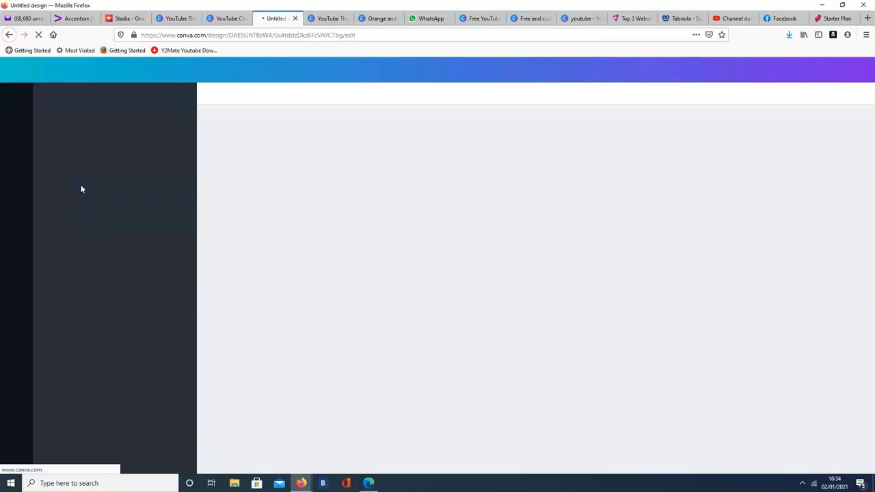
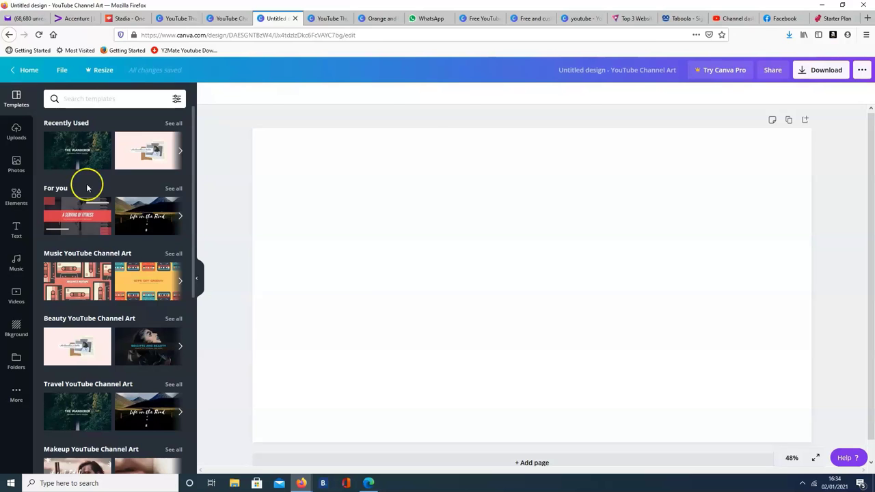
Step: Load the Google homepage in the YouTube Thumbnail tab
{"action": "left_click", "coordinate": [329, 19]}
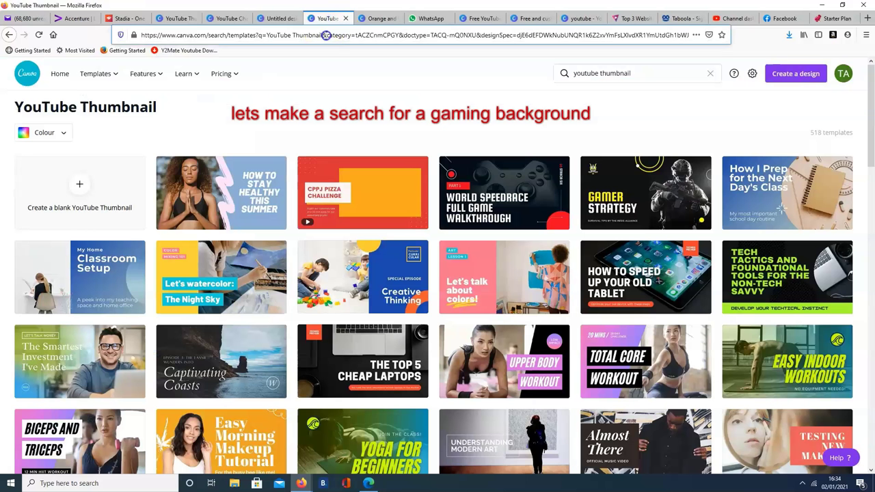
{"action": "left_click", "coordinate": [326, 35]}
{"action": "type", "text": "google.com/"}
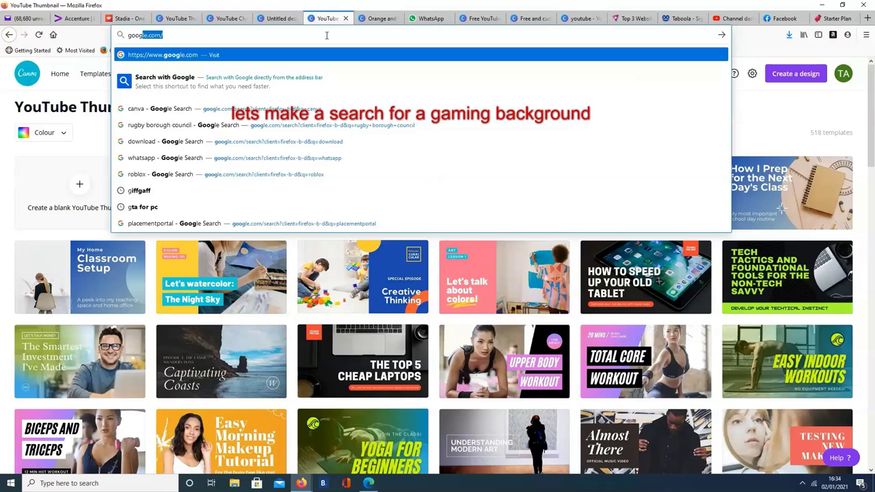
{"action": "key", "text": "Return"}
{"action": "type", "text": "games"}
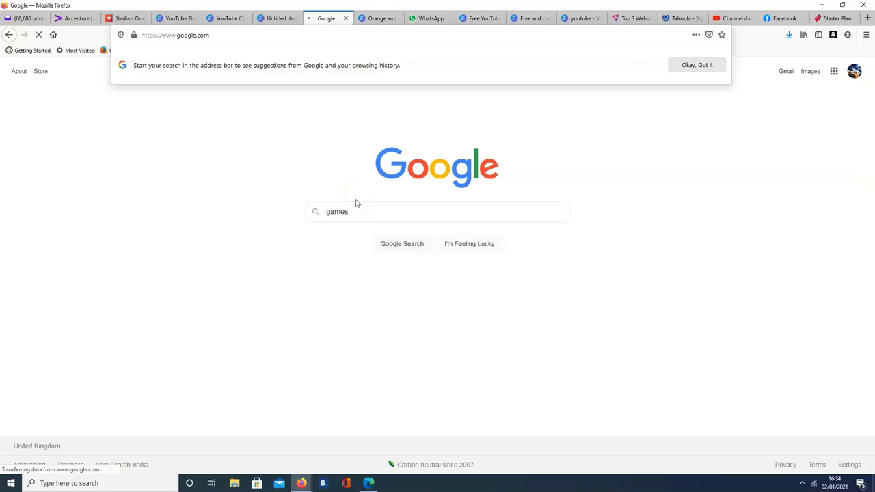
Step: Search Google for 'games' and preview the Amazon Crucible artwork in the image results
{"action": "key", "text": "Return"}
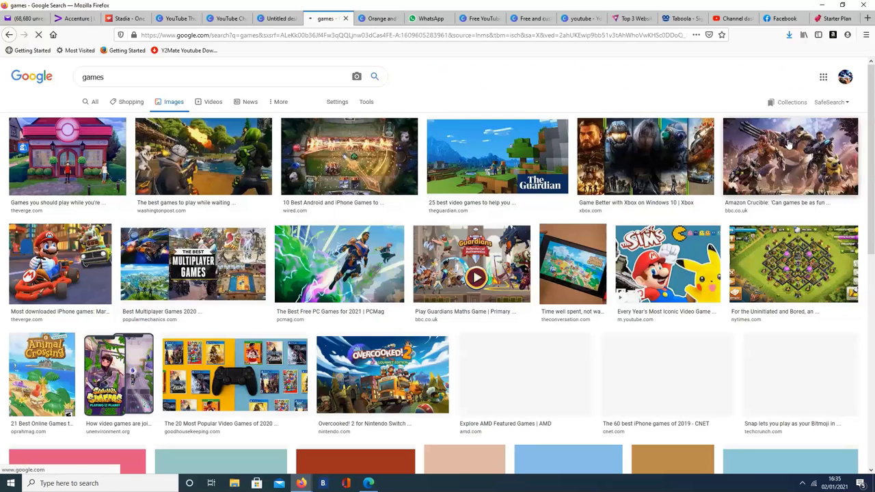
{"action": "left_click", "coordinate": [789, 144]}
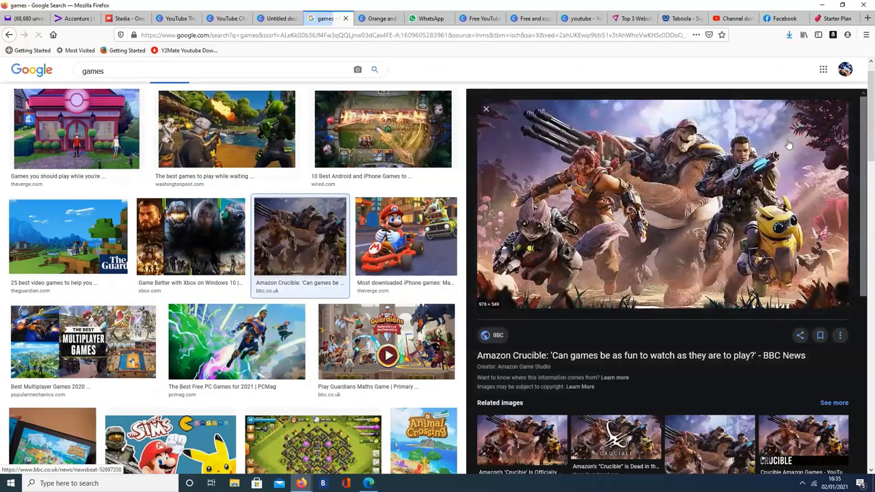
Step: Save the Amazon Crucible artwork to the Desktop as the JPEG 'gamesimage'
{"action": "right_click", "coordinate": [715, 228]}
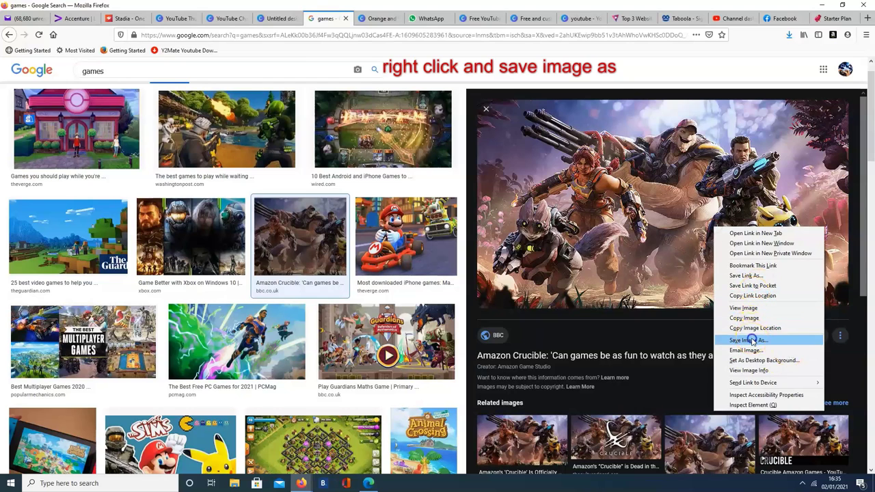
{"action": "left_click", "coordinate": [753, 340]}
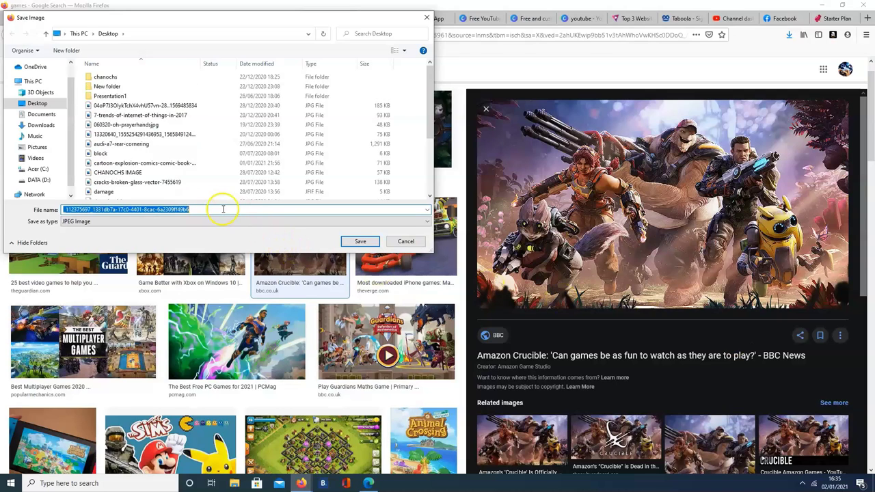
{"action": "type", "text": "gamesimage"}
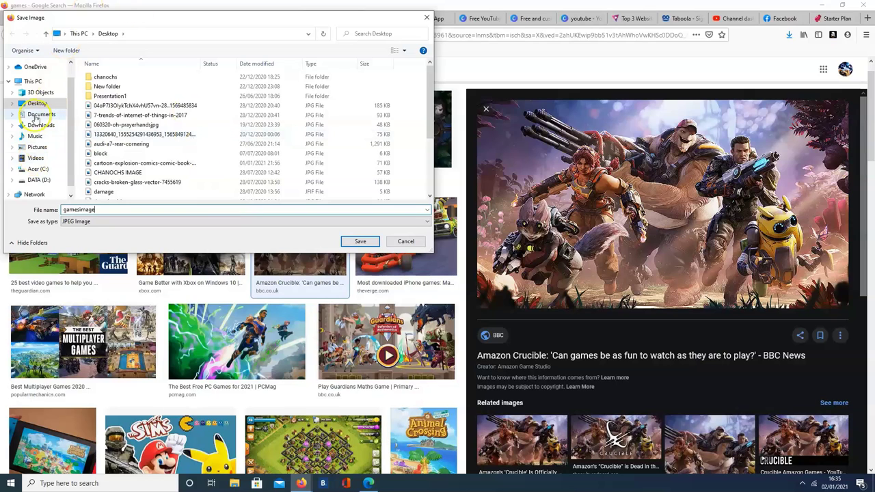
{"action": "left_click", "coordinate": [361, 241]}
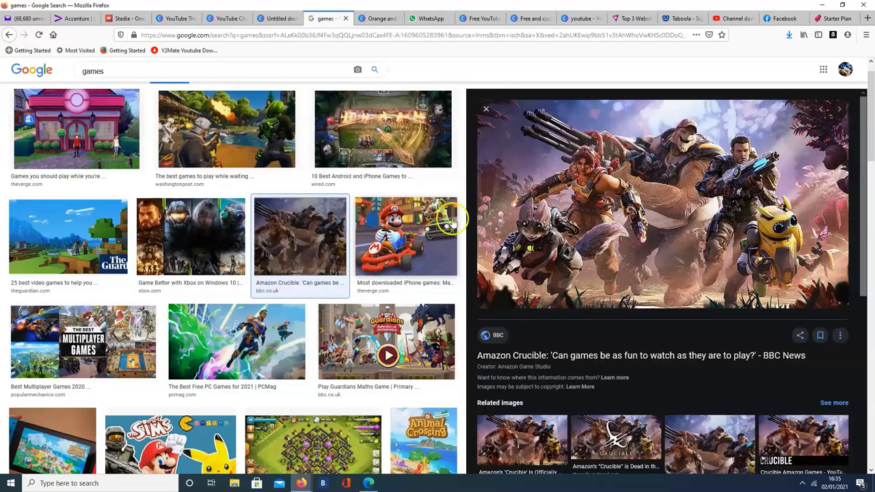
Step: Start a blank YouTube Channel Art design and show its uploaded images
{"action": "left_click", "coordinate": [222, 19]}
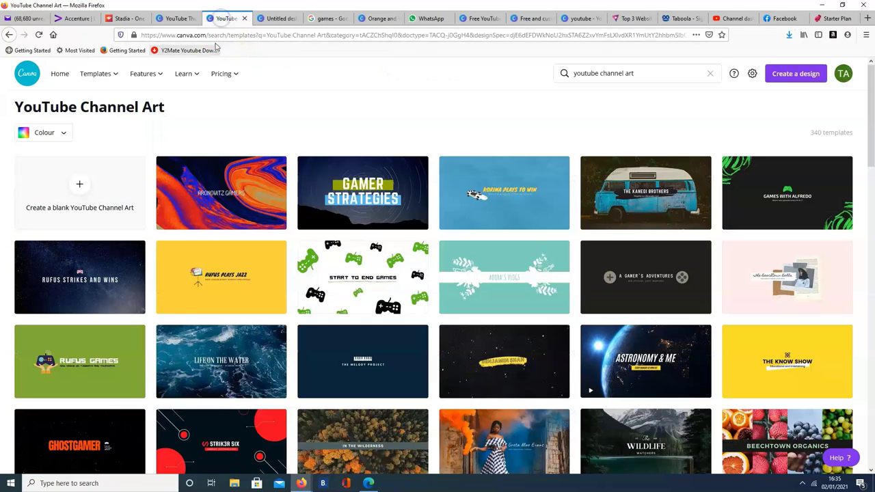
{"action": "left_click", "coordinate": [82, 184]}
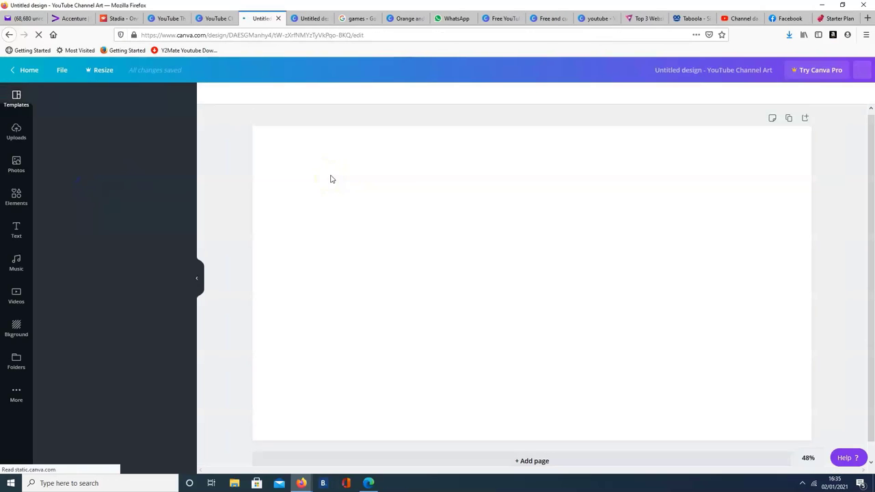
{"action": "left_click", "coordinate": [17, 131]}
{"action": "left_click", "coordinate": [71, 121]}
Step: Upload gamesimage from the Desktop into Canva's uploaded images
{"action": "left_click", "coordinate": [88, 103]}
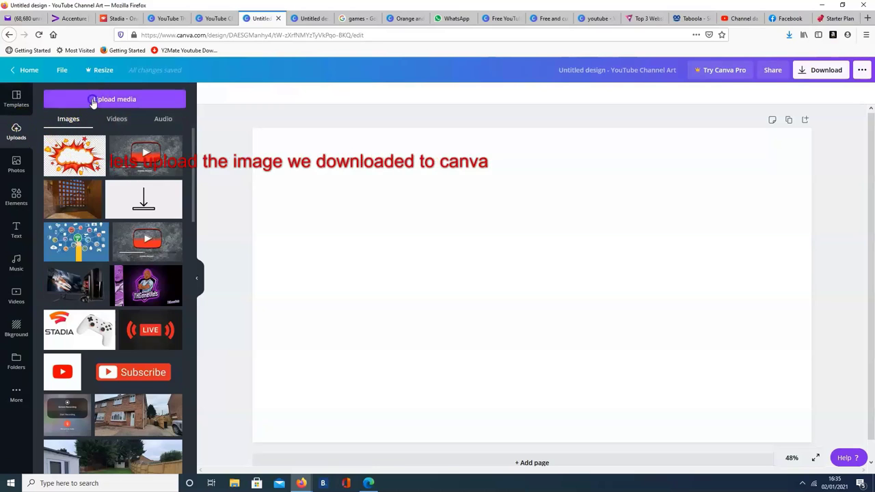
{"action": "left_click", "coordinate": [60, 151]}
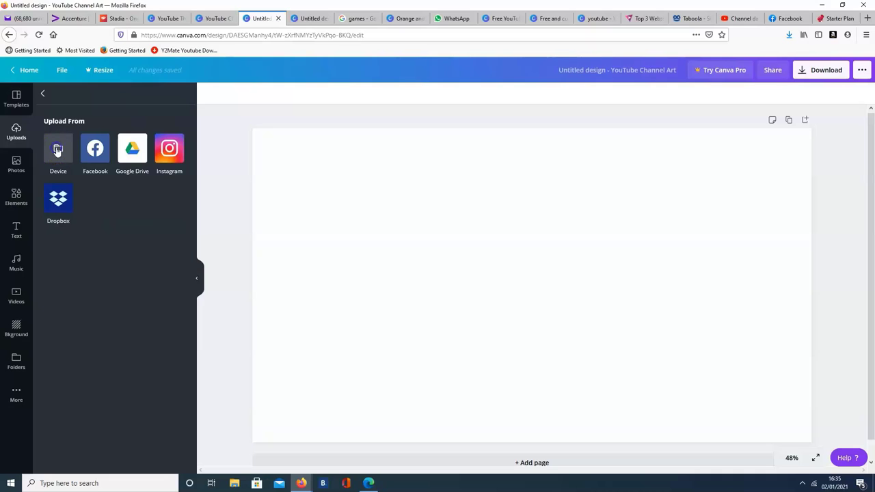
{"action": "left_click", "coordinate": [48, 122]}
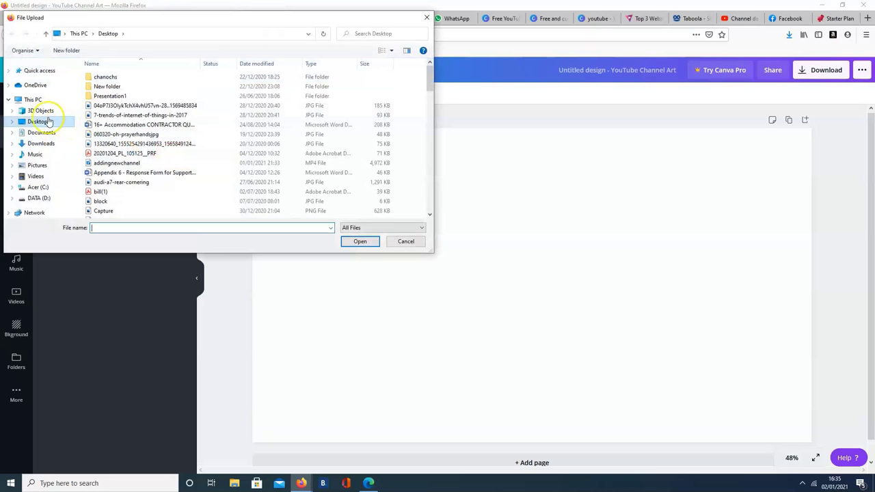
{"action": "scroll", "coordinate": [189, 166], "scroll_direction": "down", "scroll_amount": 2}
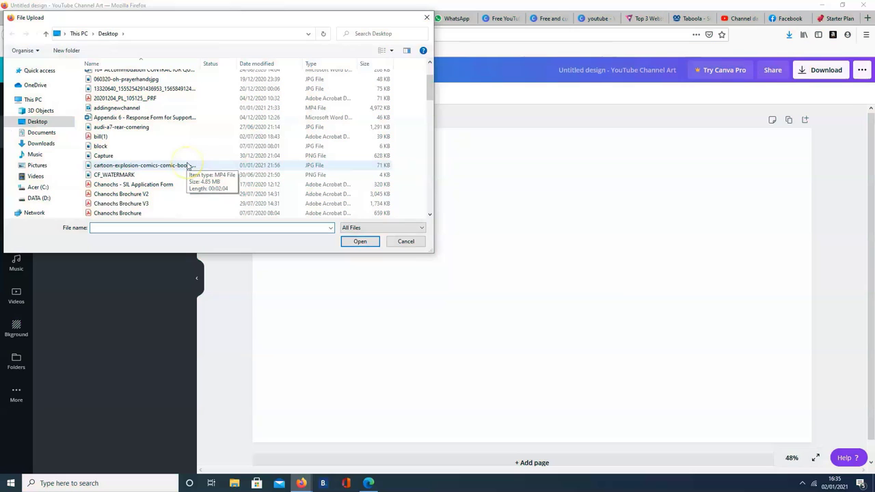
{"action": "scroll", "coordinate": [189, 166], "scroll_direction": "down", "scroll_amount": 2}
{"action": "scroll", "coordinate": [189, 166], "scroll_direction": "down", "scroll_amount": 3}
{"action": "scroll", "coordinate": [188, 166], "scroll_direction": "down", "scroll_amount": 2}
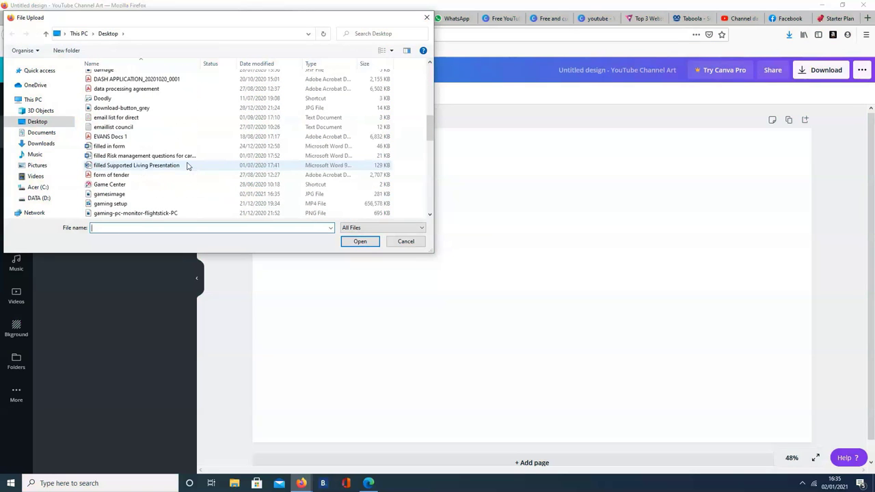
{"action": "scroll", "coordinate": [188, 166], "scroll_direction": "down", "scroll_amount": 1}
{"action": "left_click", "coordinate": [141, 165]}
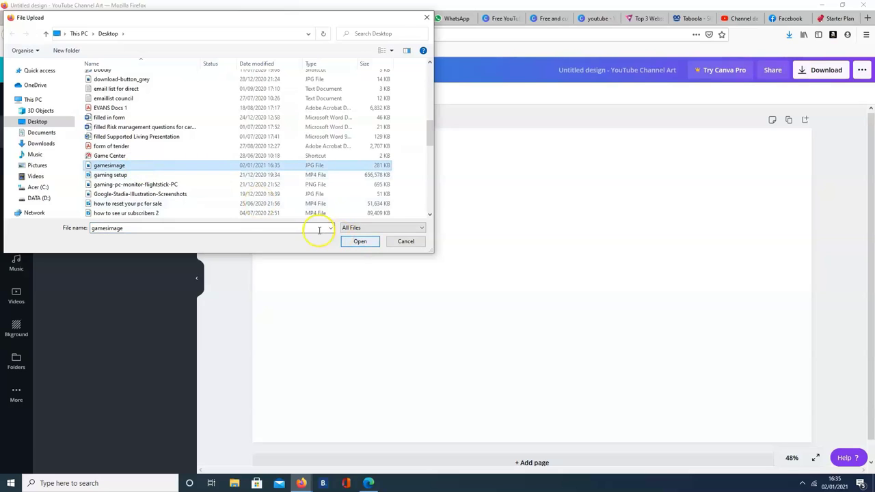
{"action": "left_click", "coordinate": [360, 244]}
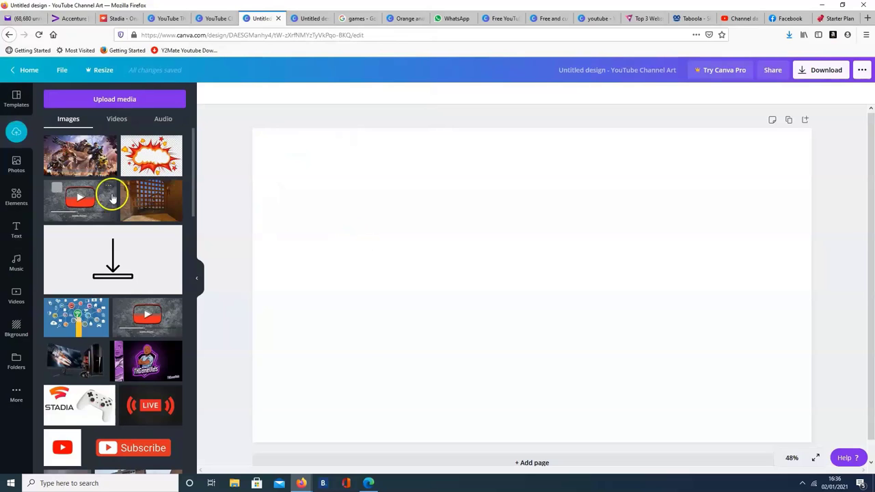
Step: Place the game artwork on the canvas, enlarge it to nearly full width, and centre it
{"action": "left_click", "coordinate": [94, 164]}
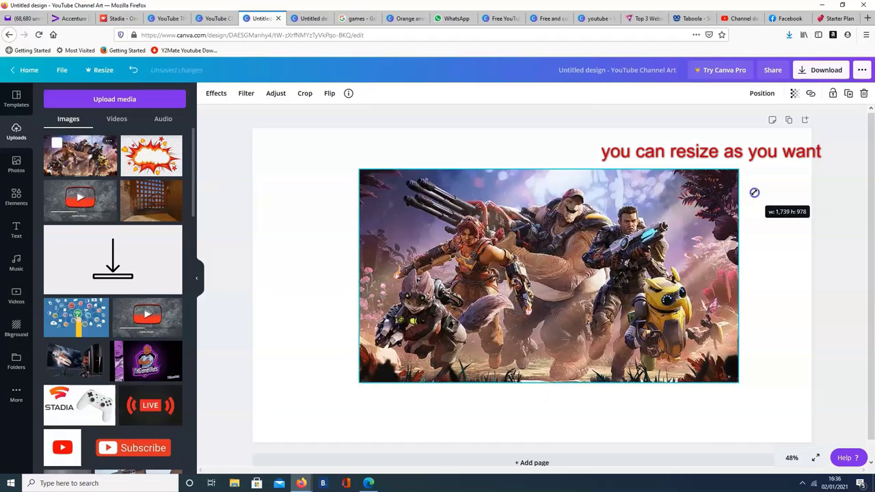
{"action": "left_click_drag", "start_coordinate": [703, 188], "coordinate": [776, 193]}
{"action": "left_click_drag", "start_coordinate": [359, 159], "coordinate": [297, 130]}
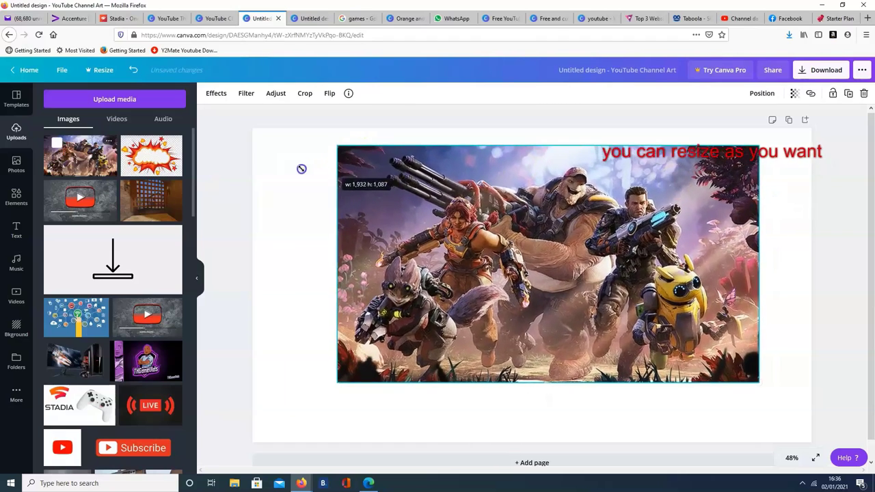
{"action": "mouse_move", "coordinate": [525, 200]}
{"action": "left_mouse_down"}
{"action": "mouse_move", "coordinate": [530, 241]}
{"action": "mouse_move", "coordinate": [524, 231]}
{"action": "left_mouse_up"}
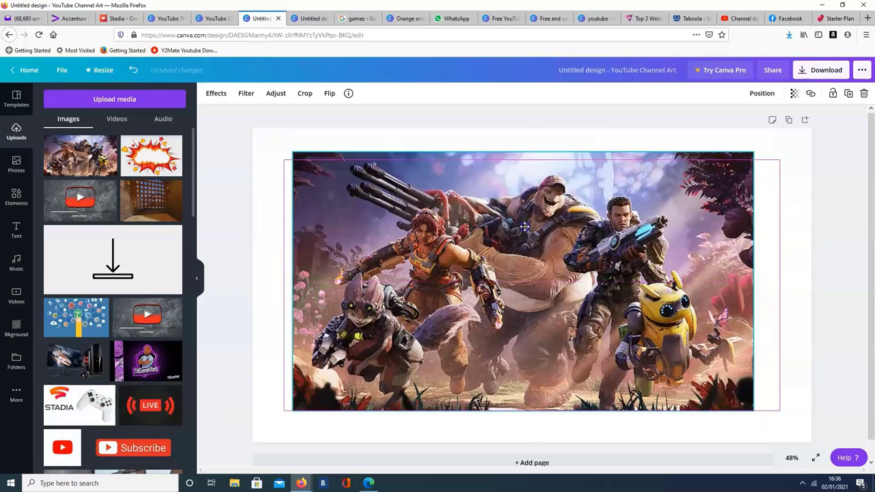
{"action": "left_click", "coordinate": [634, 253]}
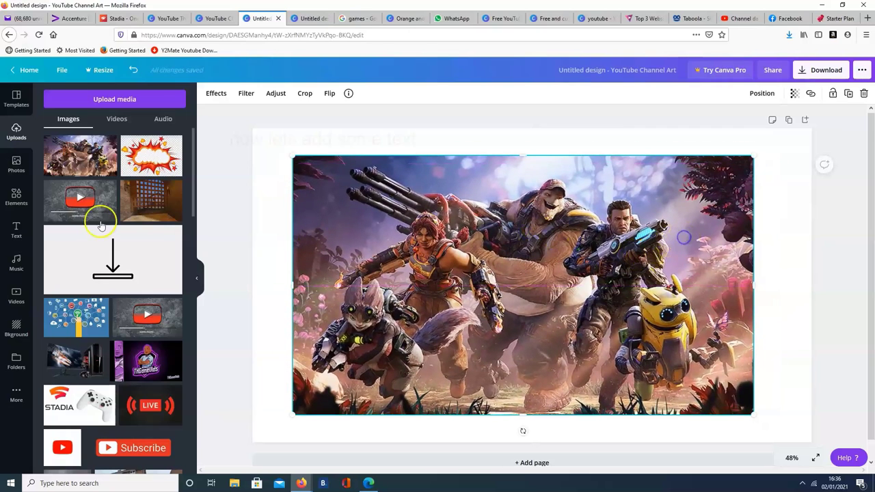
Step: Add the GAME ON glitch-style text template to the design
{"action": "left_click", "coordinate": [17, 231]}
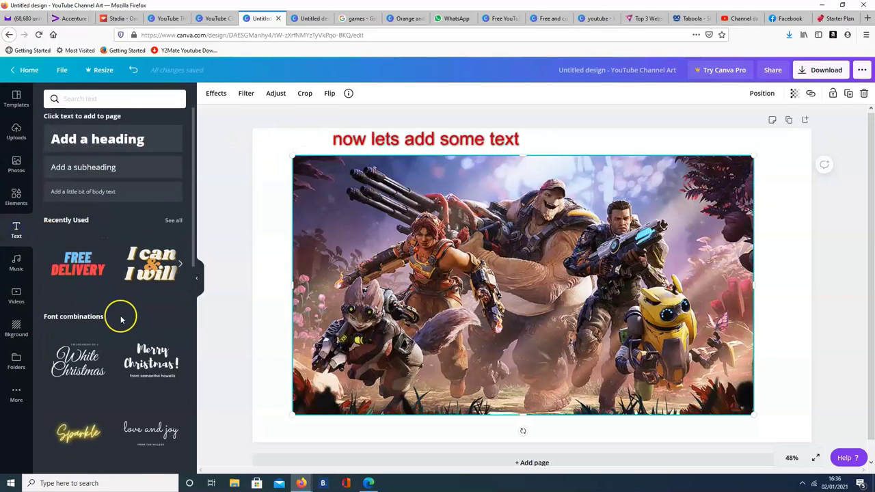
{"action": "scroll", "coordinate": [117, 317], "scroll_direction": "down", "scroll_amount": 3}
{"action": "scroll", "coordinate": [118, 318], "scroll_direction": "down", "scroll_amount": 3}
{"action": "scroll", "coordinate": [119, 319], "scroll_direction": "down", "scroll_amount": 3}
{"action": "scroll", "coordinate": [121, 319], "scroll_direction": "down", "scroll_amount": 3}
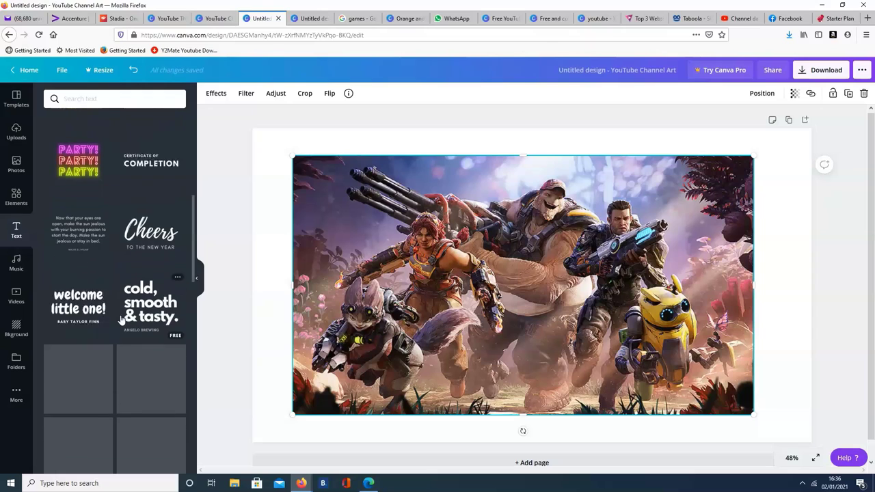
{"action": "scroll", "coordinate": [120, 316], "scroll_direction": "down", "scroll_amount": 3}
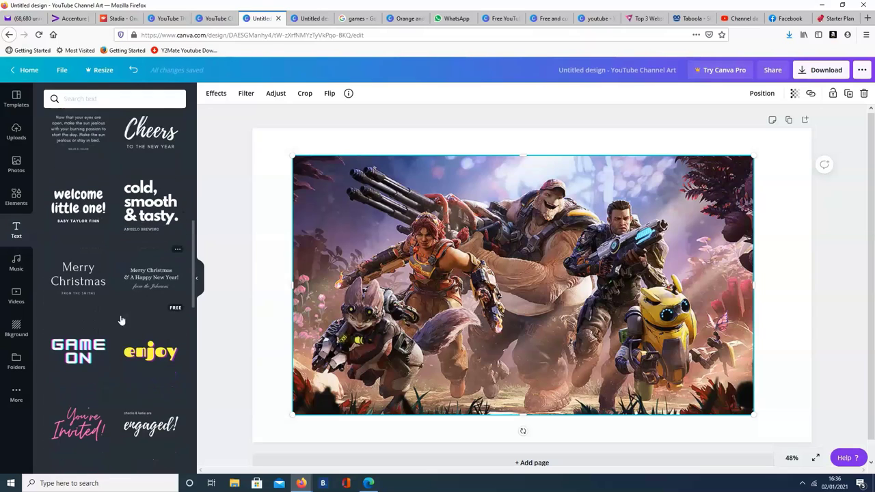
{"action": "left_click", "coordinate": [80, 286]}
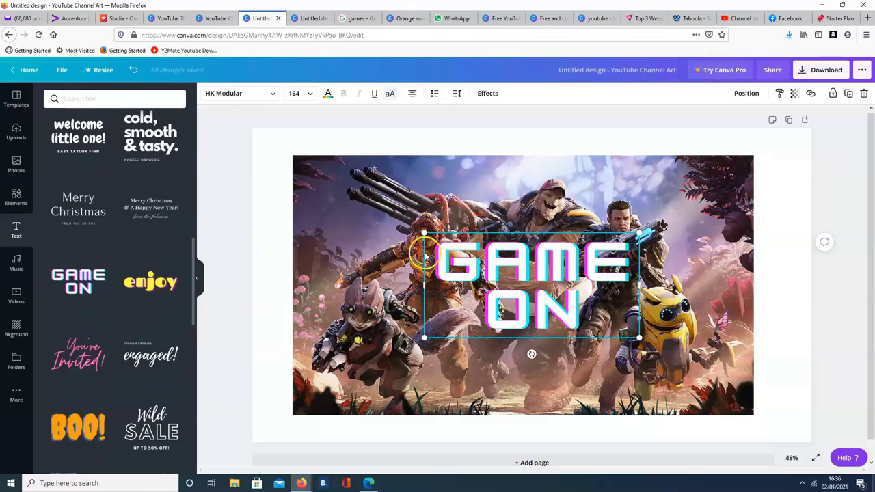
Step: Replace the template text with 'MY' and 'GAMES' on two lines
{"action": "mouse_move", "coordinate": [438, 248]}
{"action": "left_mouse_down"}
{"action": "mouse_move", "coordinate": [521, 302]}
{"action": "mouse_move", "coordinate": [573, 312]}
{"action": "left_mouse_up"}
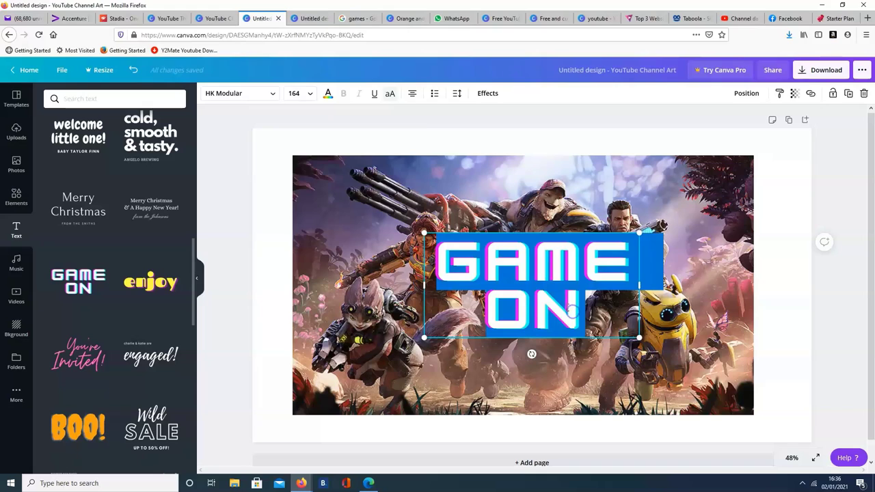
{"action": "type", "text": "MY"}
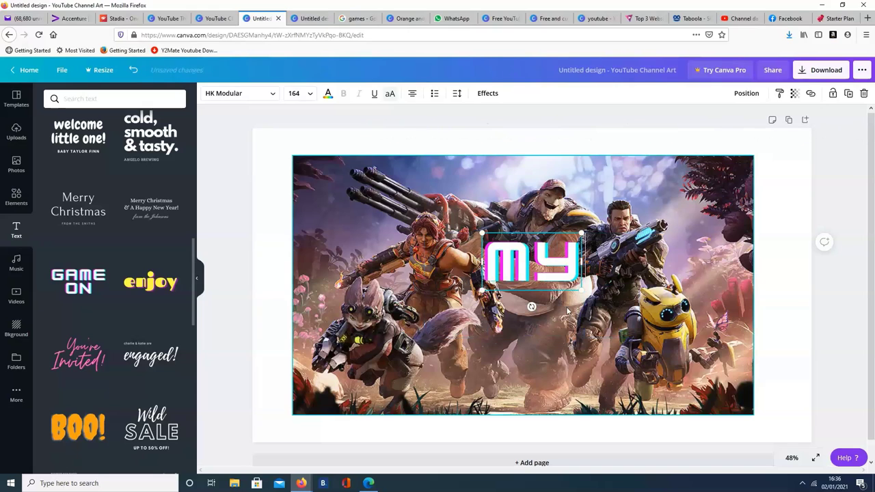
{"action": "key", "text": "Return"}
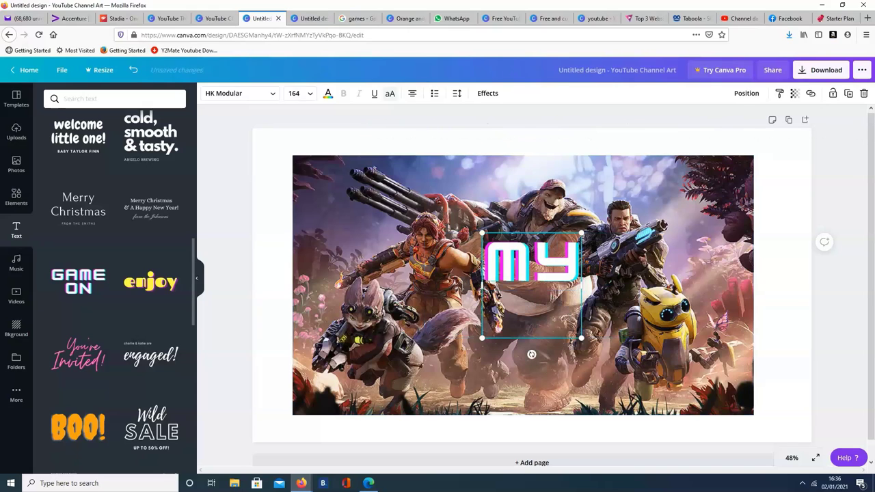
{"action": "type", "text": "GAMES"}
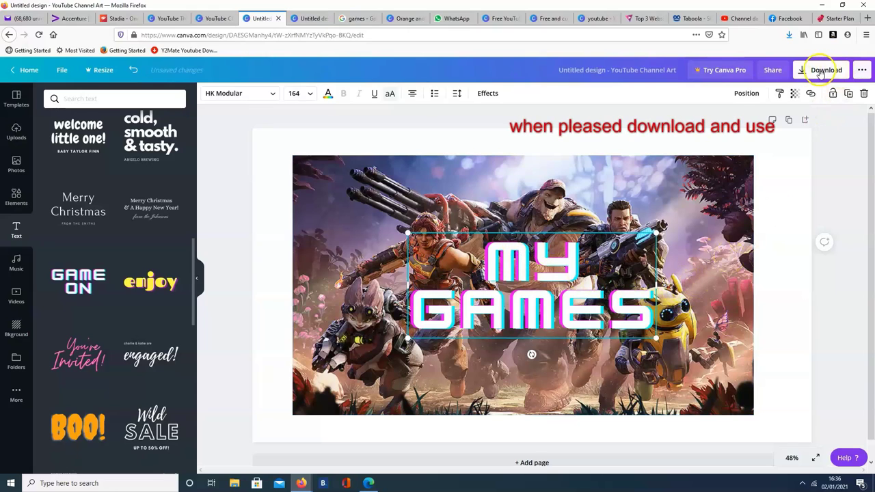
Step: Download the finished design as the PNG file my GAMES.png
{"action": "left_click", "coordinate": [713, 320]}
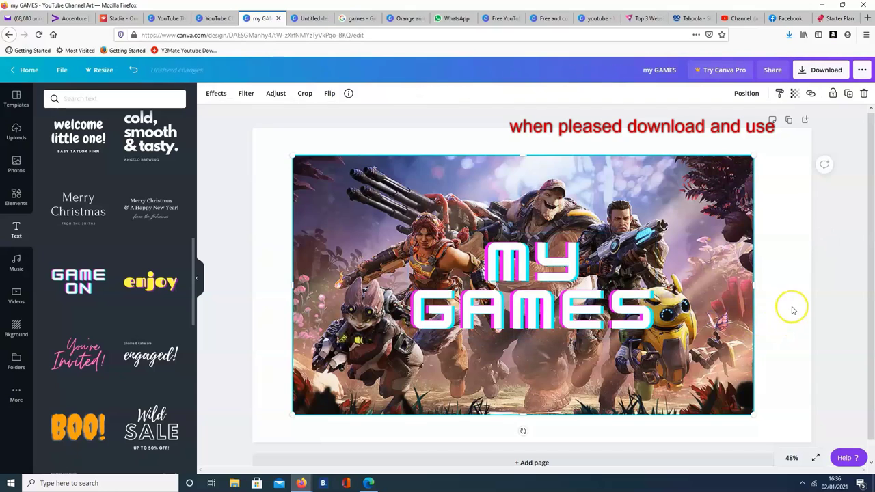
{"action": "left_click", "coordinate": [821, 69]}
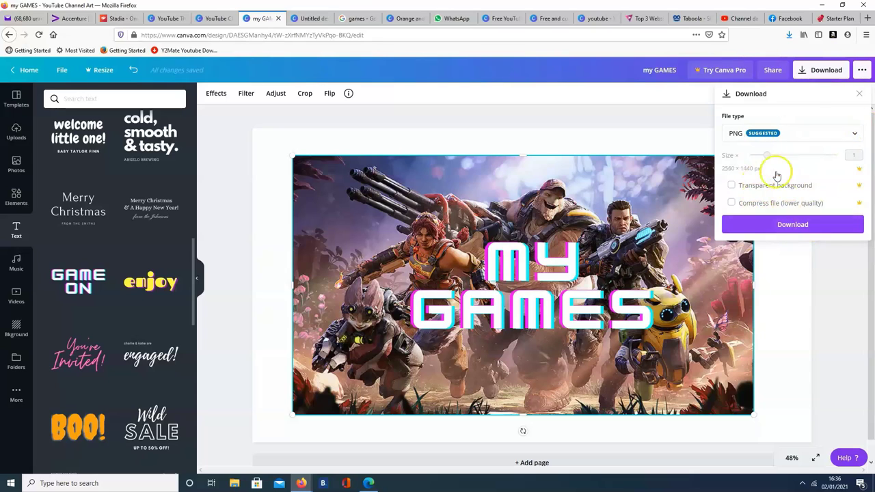
{"action": "left_click", "coordinate": [788, 224]}
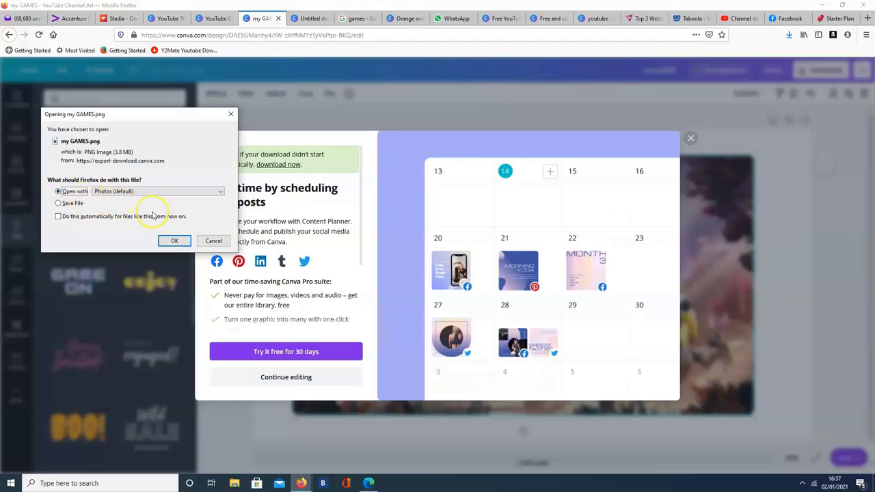
Step: View my GAMES.png in Photos, then close Photos and Canva's download pop-up
{"action": "left_click", "coordinate": [175, 240]}
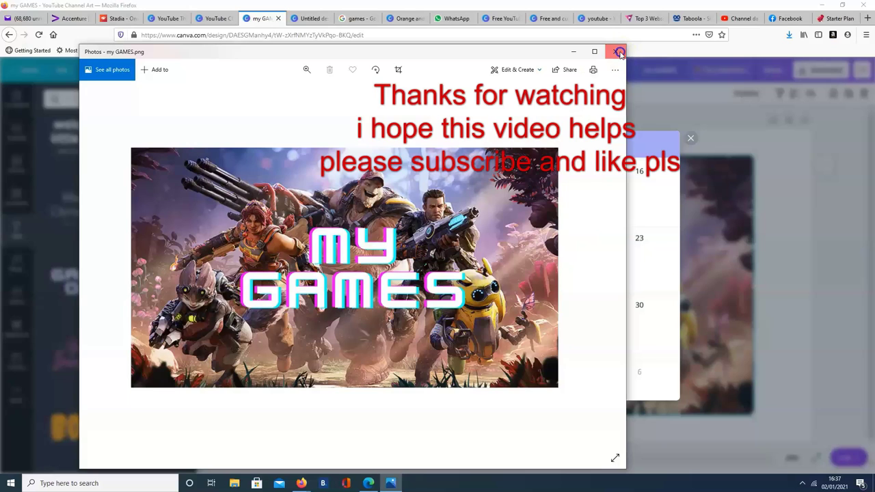
{"action": "left_click", "coordinate": [619, 52]}
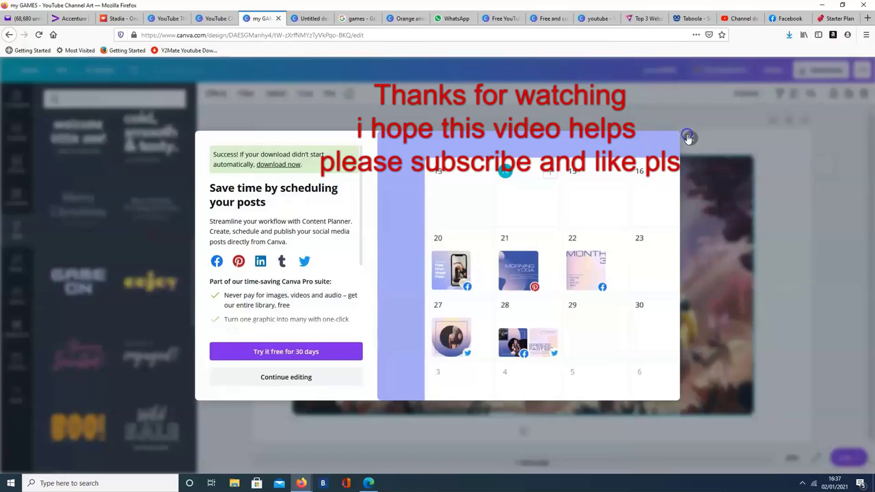
{"action": "left_click", "coordinate": [688, 138]}
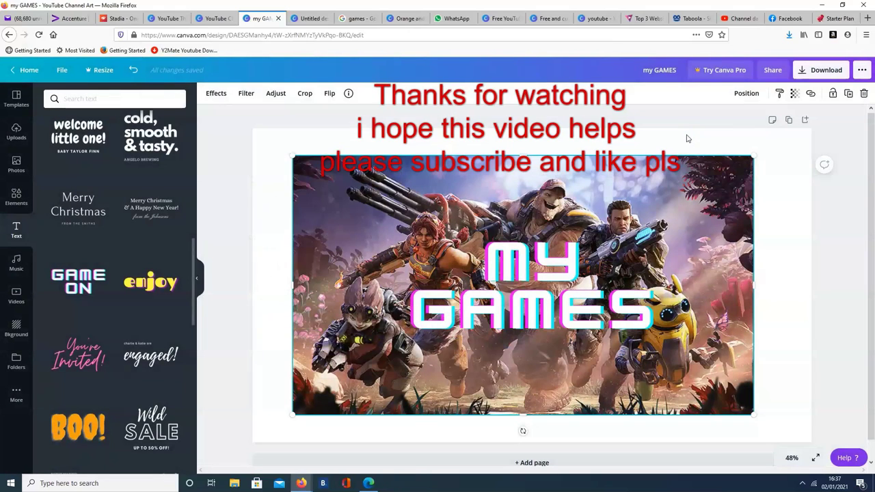